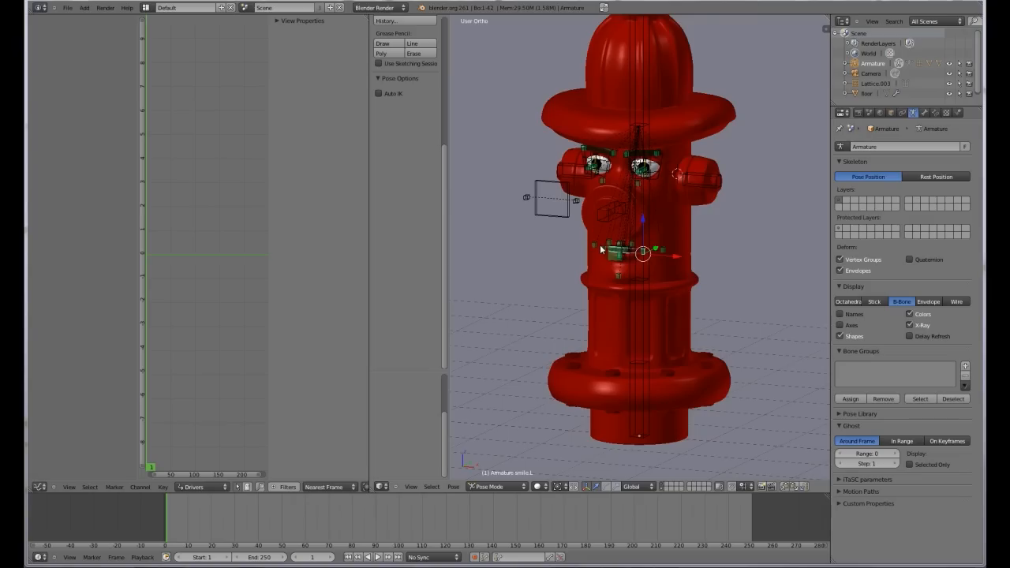
Maximize the 3D view and lower both inner eyebrow bones by about 0.13 in front view to form an angry frown
middle_drag(600, 249, 616, 235)
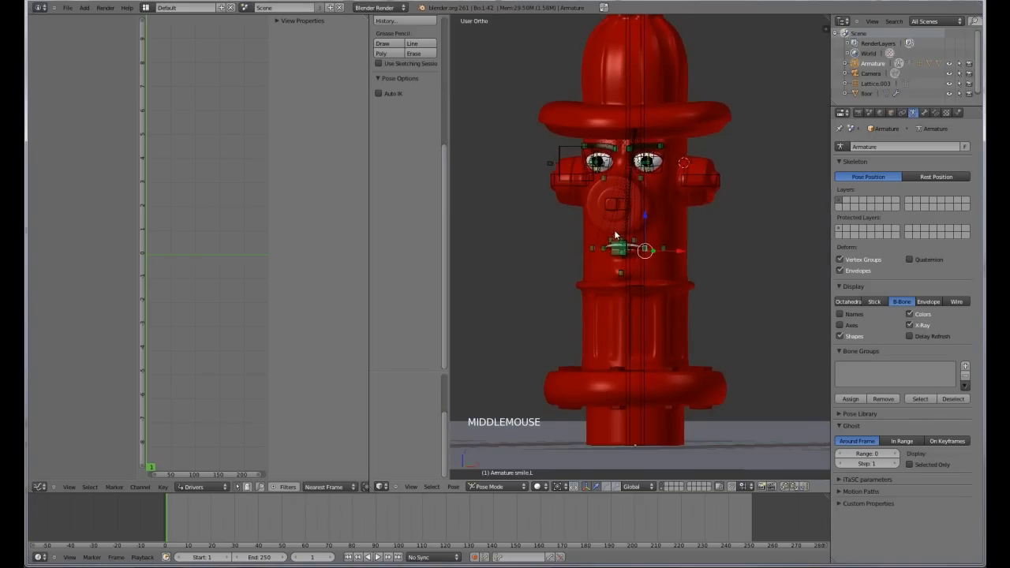
key(ctrl+Up)
middle_drag(613, 232, 559, 291)
scroll(557, 292, up, 4)
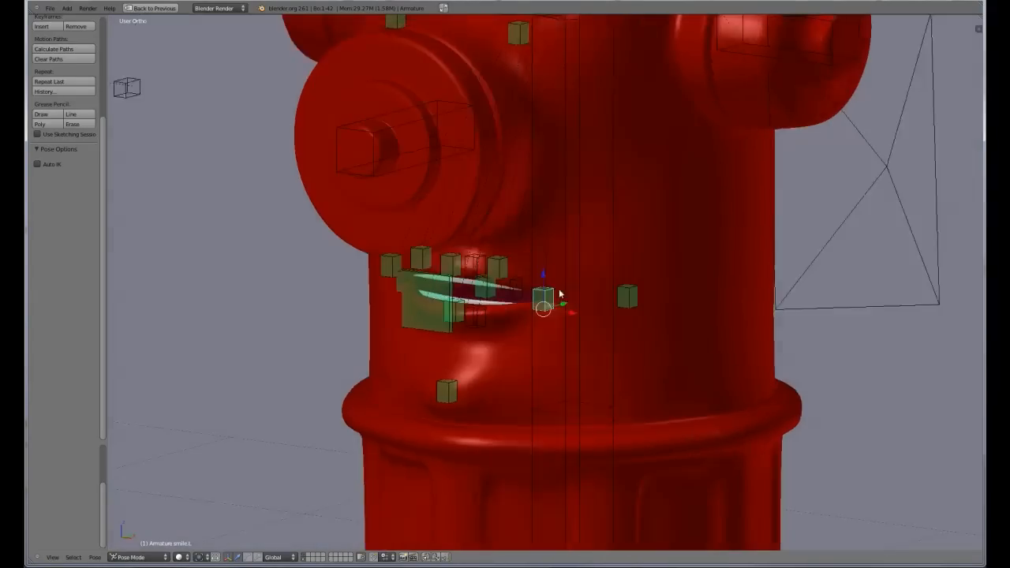
scroll(556, 310, up, 4)
scroll(556, 309, down, 2)
shift+middle_drag(516, 168, 534, 298)
shift+scroll(554, 162, up, 1)
shift+middle_drag(555, 162, 520, 308)
middle_drag(521, 307, 539, 184)
key(KP_0)
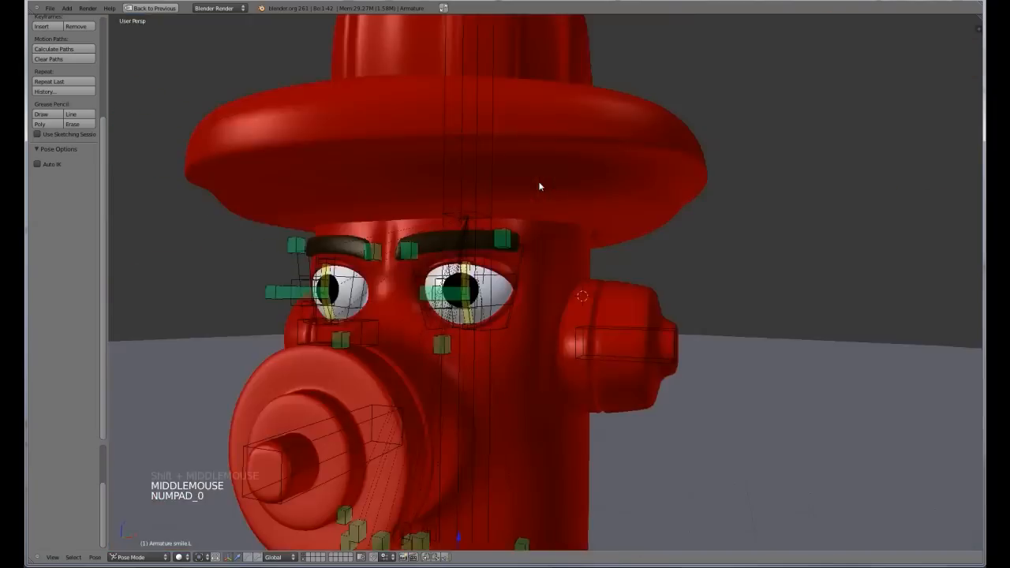
key(KP_1)
right_click(597, 124)
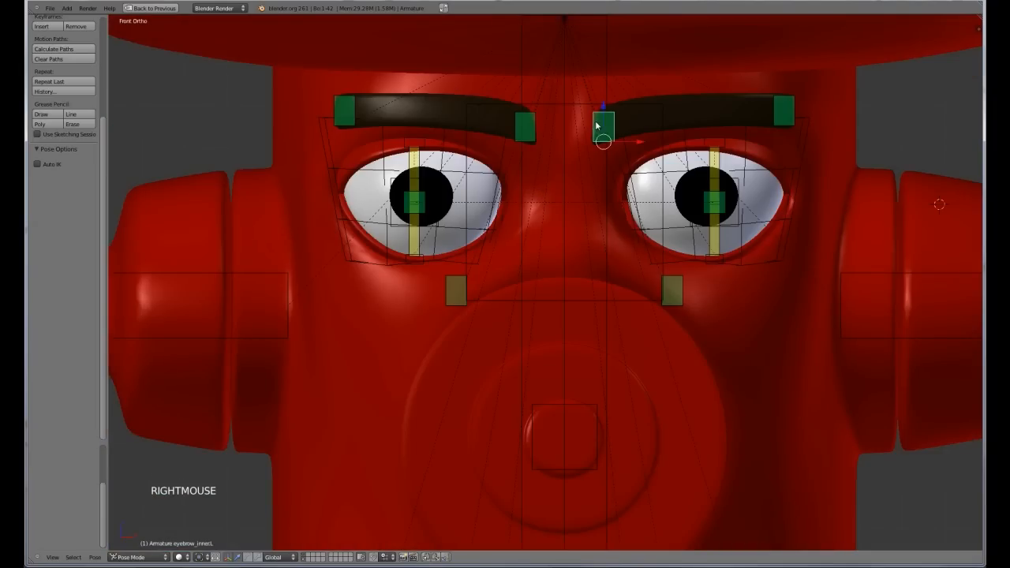
shift+right_click(524, 123)
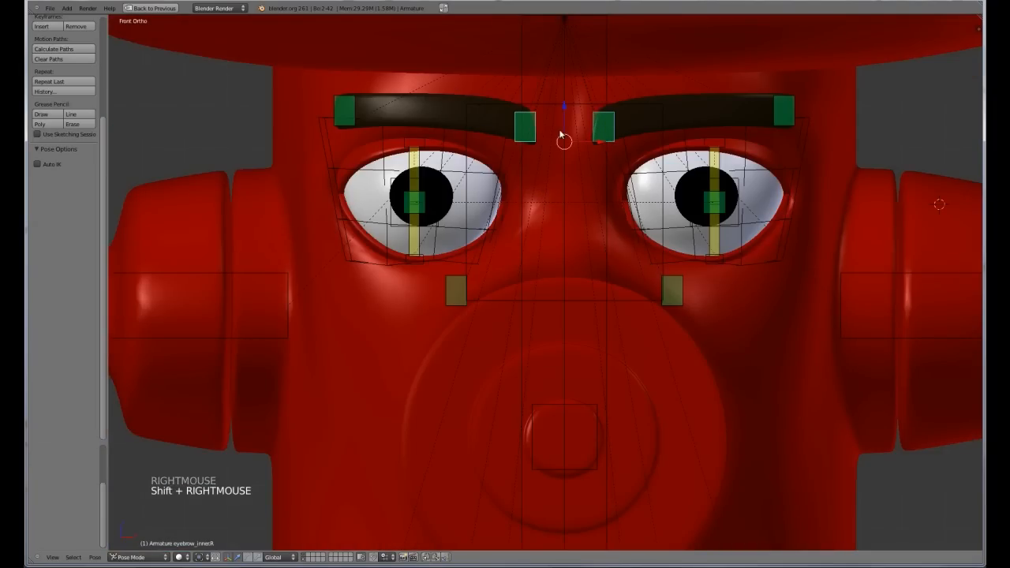
key(g)
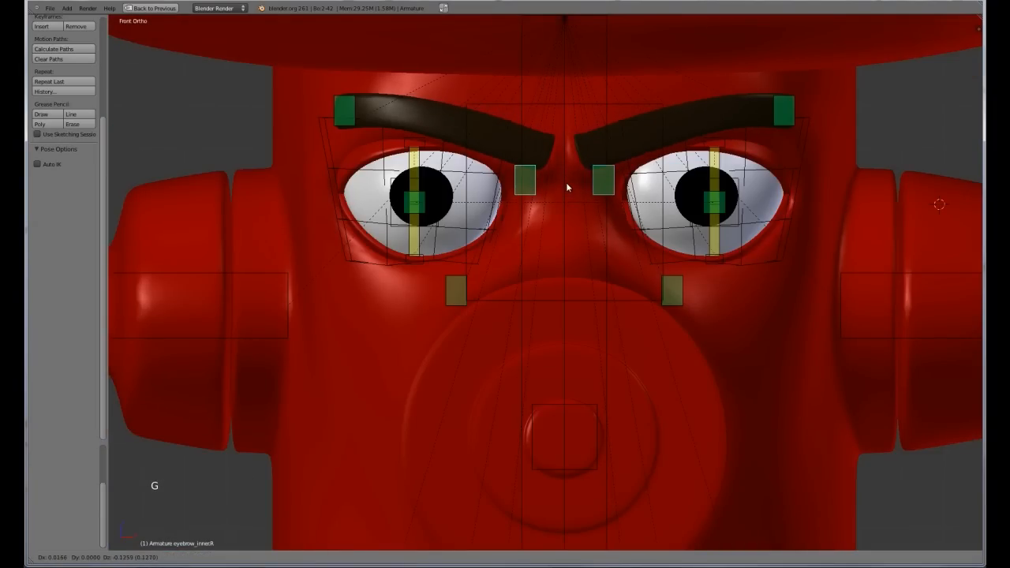
click(566, 183)
Raise both outer eyebrow bones slightly along the Z axis
right_click(789, 111)
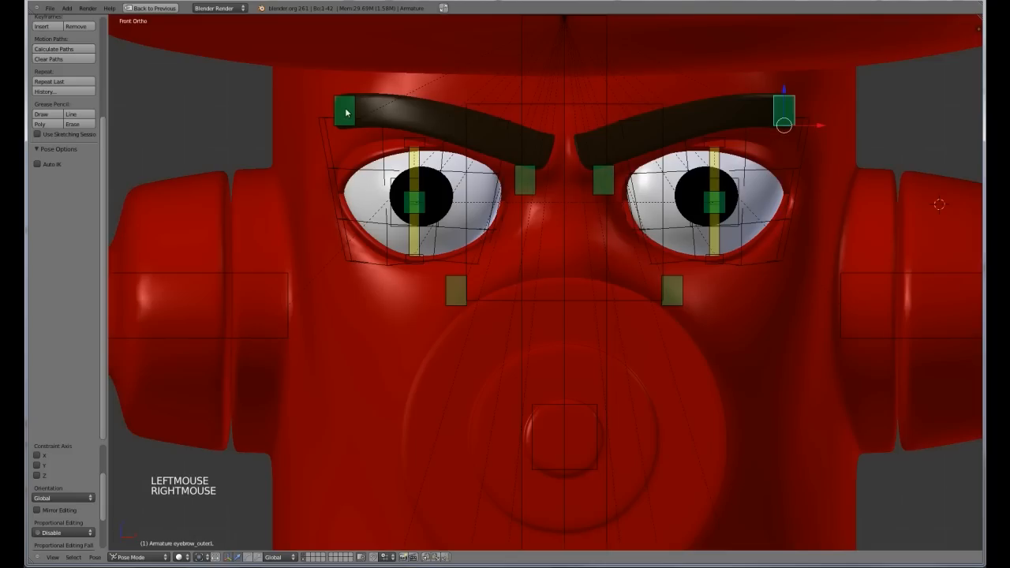
shift+right_click(344, 117)
key(g)
key(z)
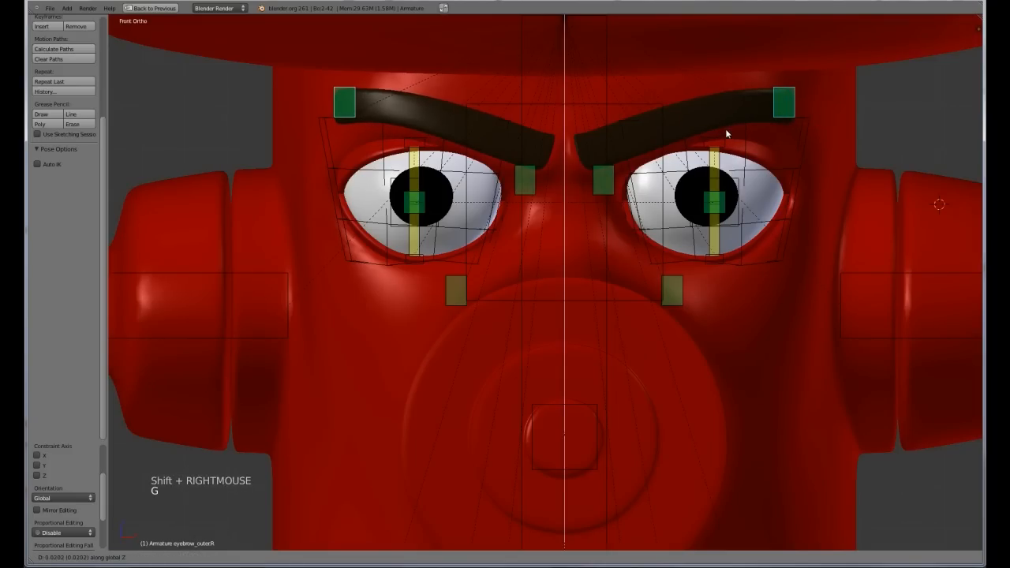
click(727, 136)
Raise only the eyebrow_outer.L bone by about 0.02 along the Z axis
right_click(783, 119)
key(g)
key(g)
key(z)
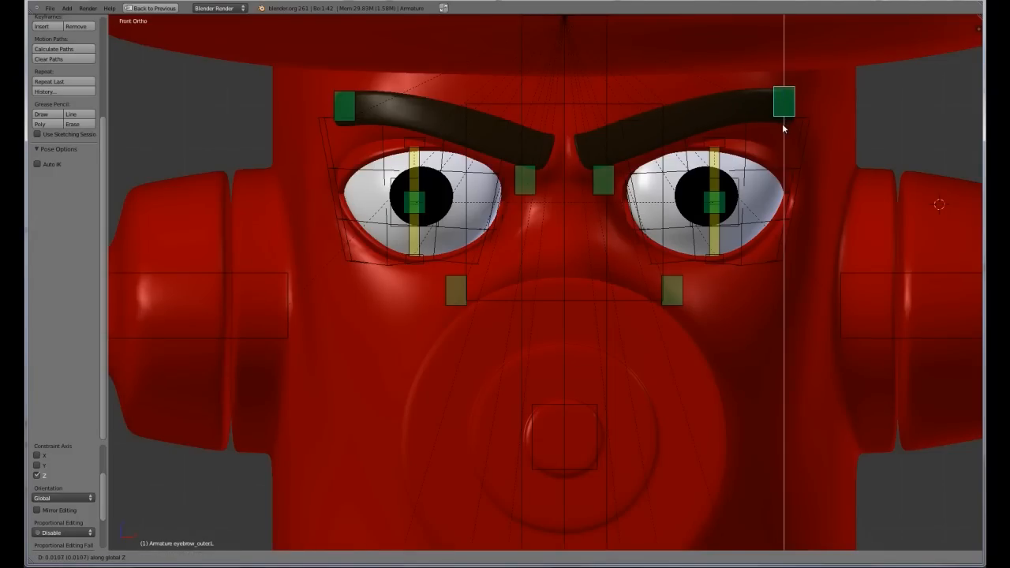
click(782, 123)
Move both squint bones below the eyes slightly upward along the Z axis
middle_drag(740, 154, 569, 272)
right_click(559, 261)
shift+right_click(410, 230)
key(g)
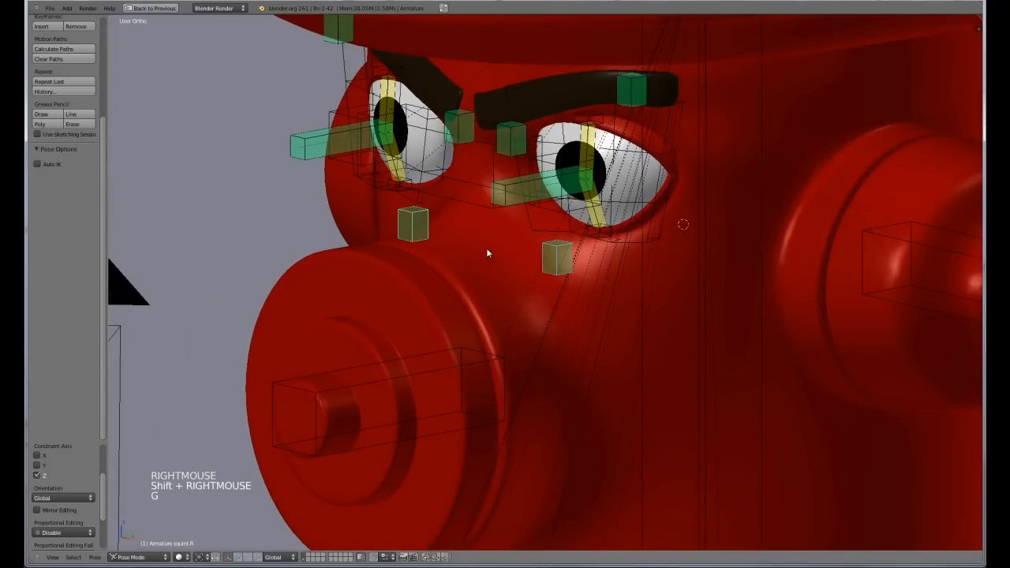
key(z)
click(492, 243)
Raise the chin bone below the mouth in side view
shift+middle_drag(495, 334, 552, 87)
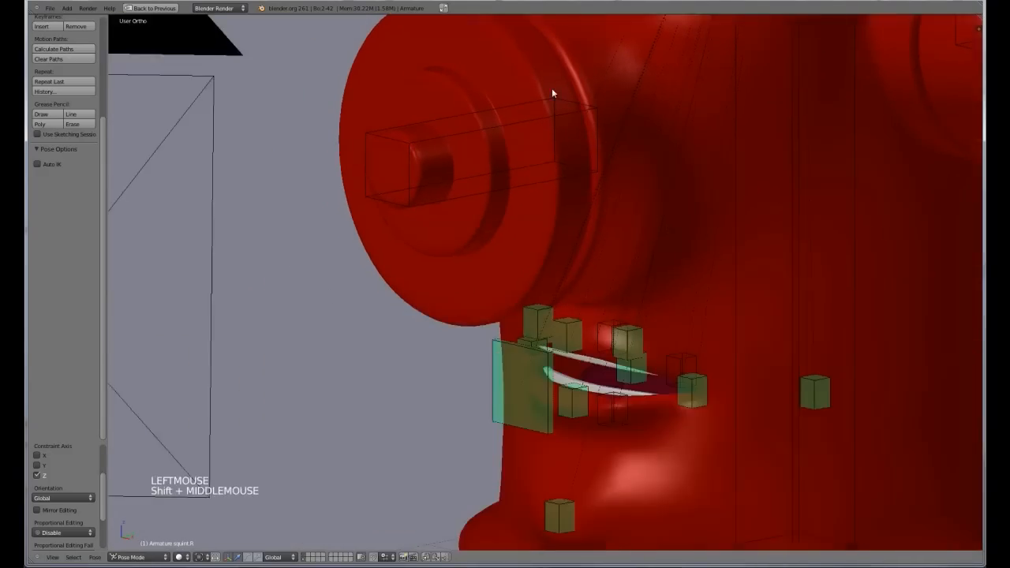
scroll(558, 251, down, 1)
shift+middle_drag(559, 251, 486, 225)
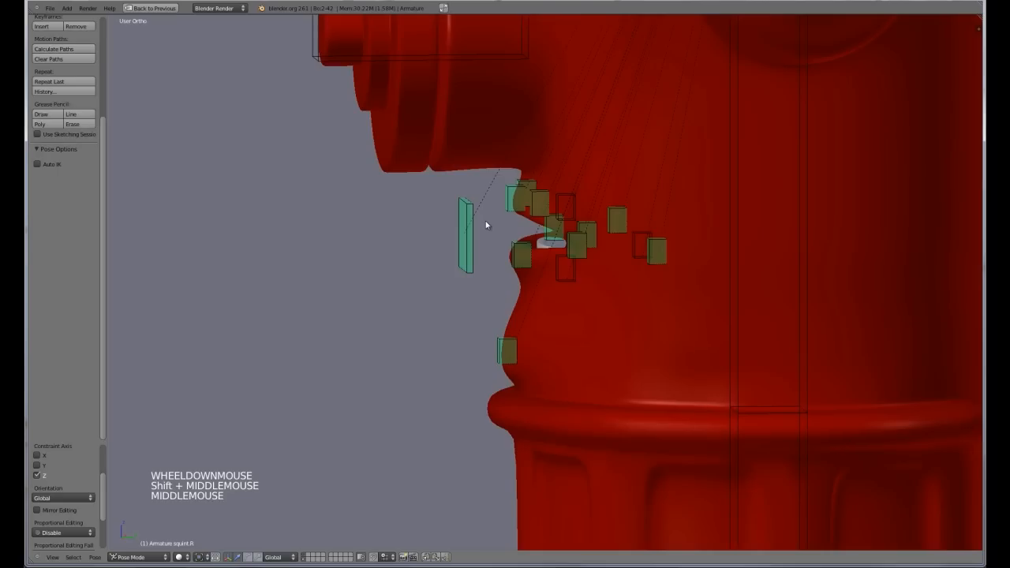
key(KP_3)
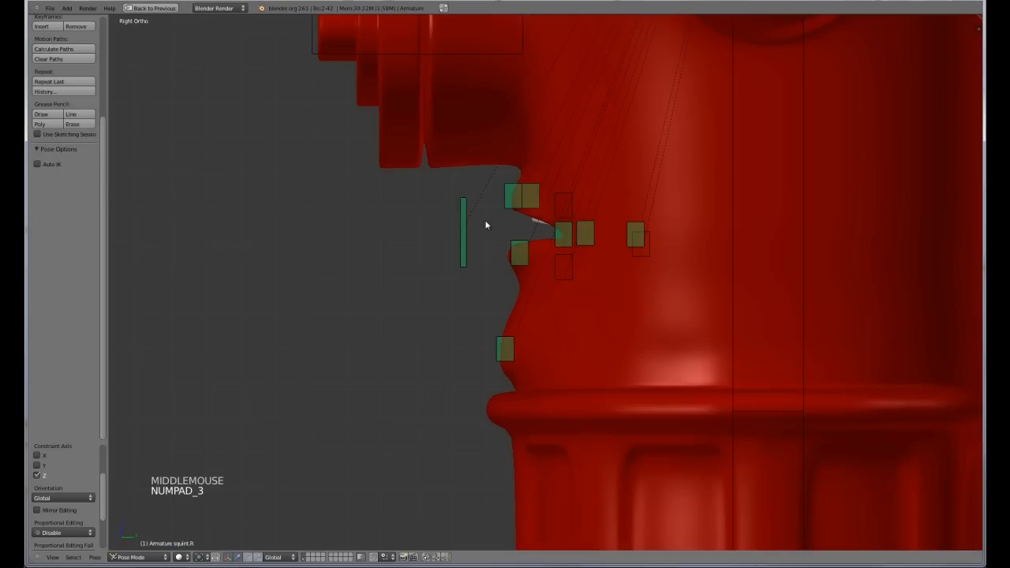
right_click(537, 195)
right_click(505, 351)
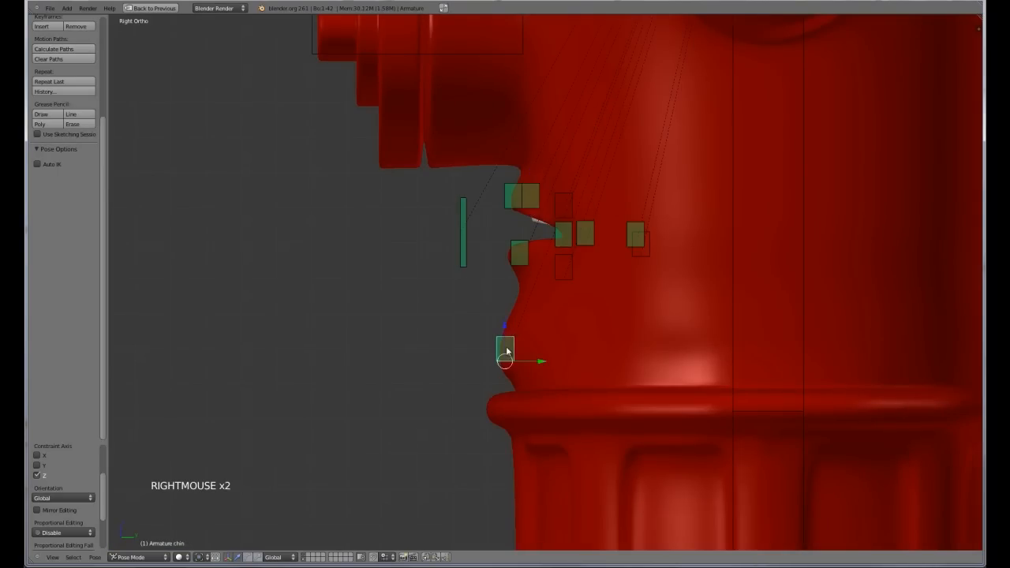
key(g)
key(g)
key(g)
click(514, 303)
Lower both smile bones at the mouth corners by about 0.01 along the Z axis
middle_drag(514, 302, 388, 196)
scroll(643, 284, up, 3)
right_click(691, 247)
shift+right_click(412, 194)
key(g)
key(z)
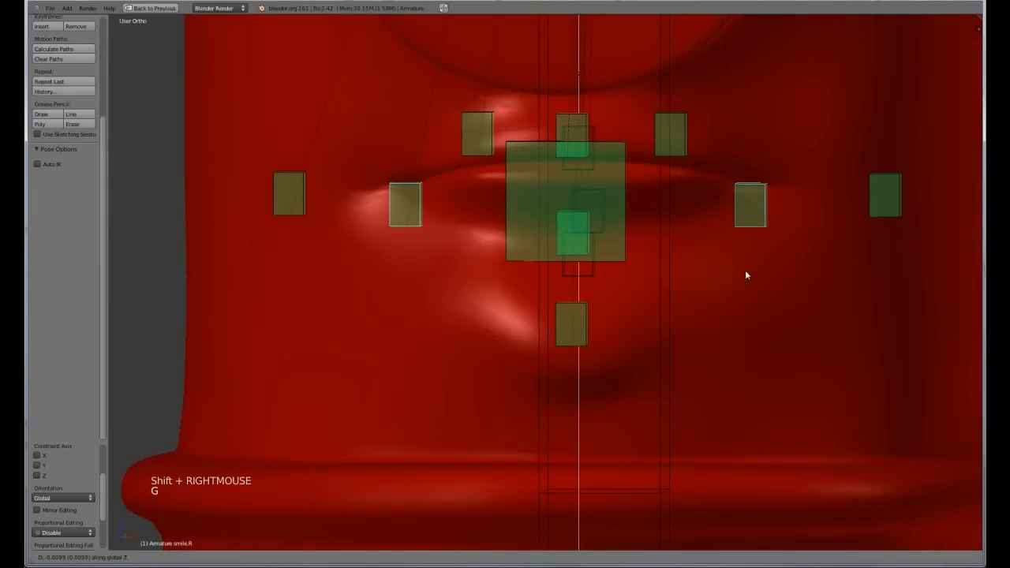
click(745, 273)
Raise the snarl.L bone along the Z axis so the upper lip exposes the teeth on that side
right_click(681, 139)
key(g)
key(z)
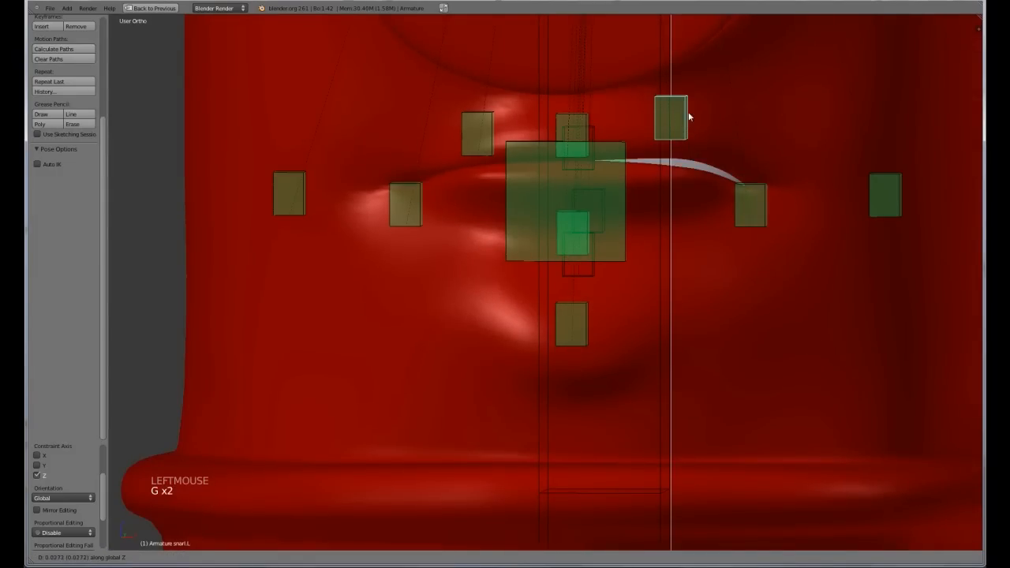
click(691, 101)
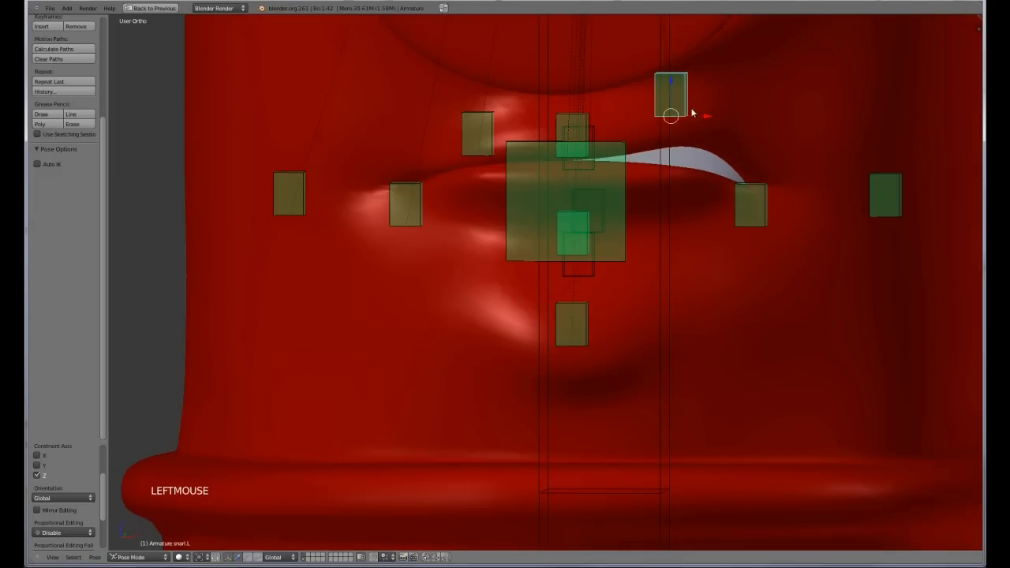
Lower the smile.R bone slightly and raise the smile.L bone slightly along the Z axis
right_click(407, 200)
key(g)
key(z)
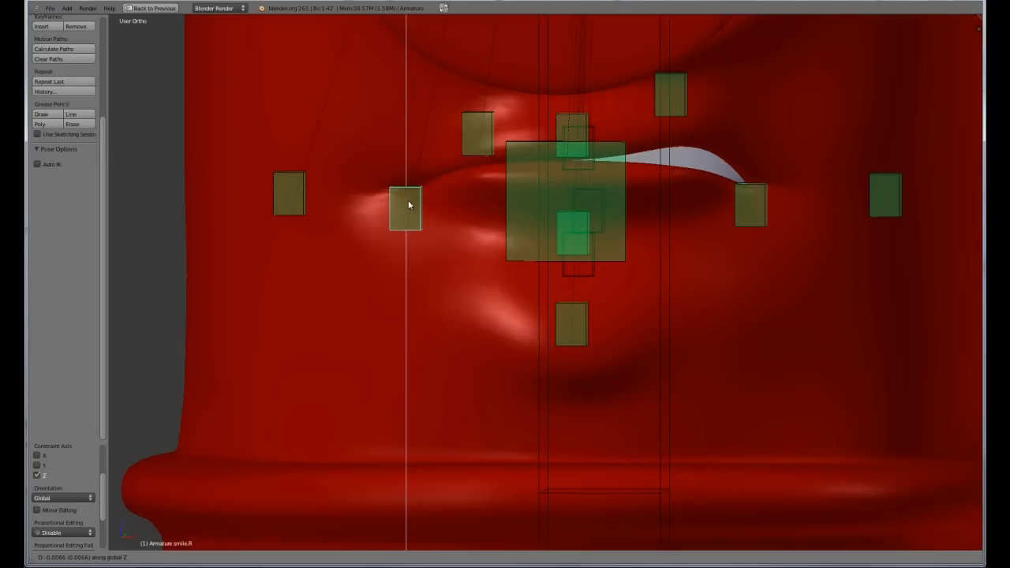
click(407, 200)
right_click(765, 220)
key(g)
key(z)
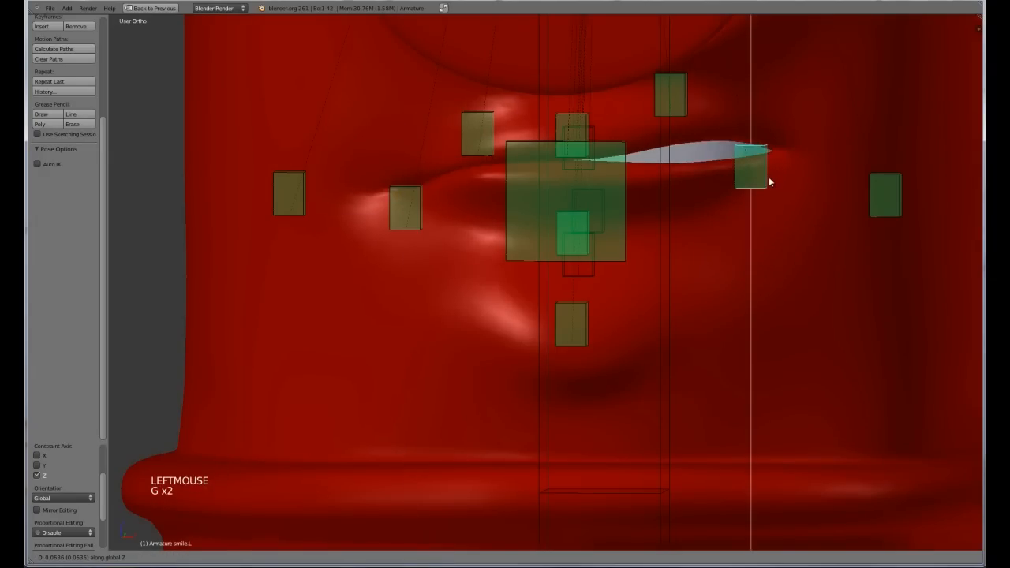
click(766, 211)
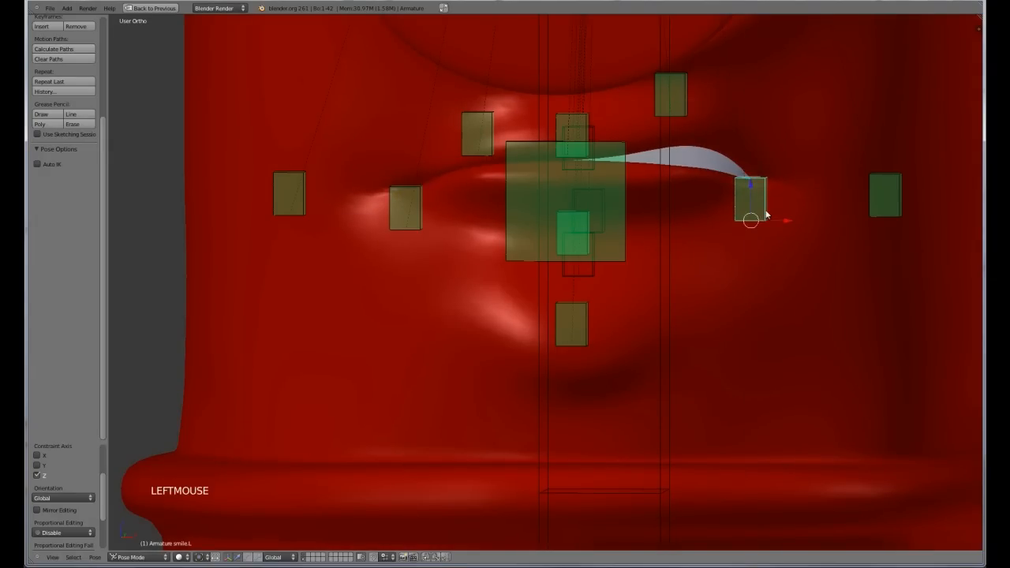
Raise the lip_top bone at the middle of the upper lip along the Z axis
scroll(673, 204, down, 5)
scroll(675, 205, down, 2)
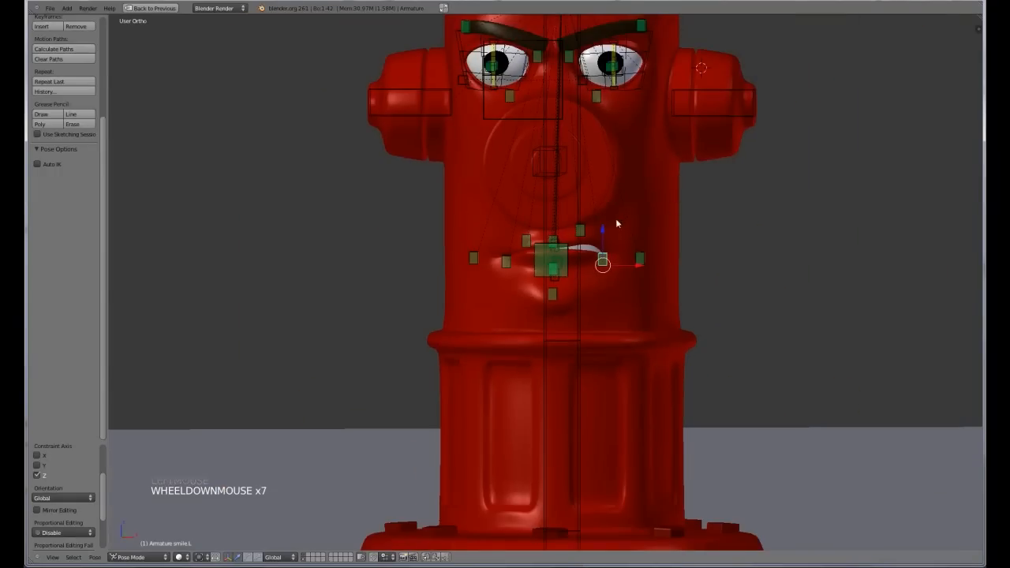
shift+middle_drag(615, 221, 621, 319)
shift+middle_drag(615, 284, 562, 389)
scroll(562, 389, up, 2)
right_click(563, 389)
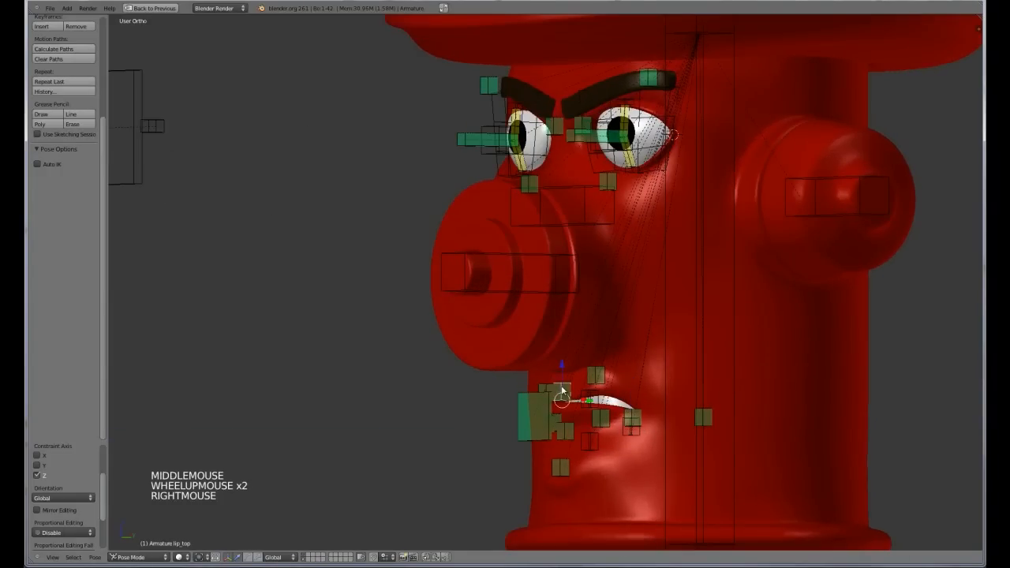
key(g)
key(g)
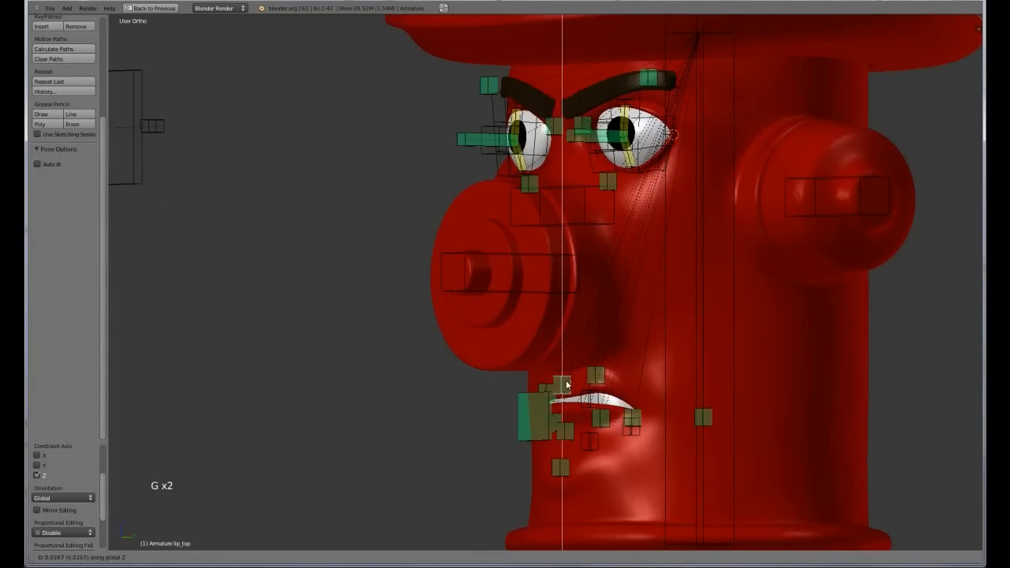
click(582, 350)
Switch to Object Mode and hide the distracting objects around the hydrant
middle_drag(582, 349, 708, 338)
shift+middle_drag(719, 377, 678, 334)
scroll(603, 274, down, 2)
key(ctrl+Tab)
key(h)
right_click(777, 336)
key(h)
scroll(777, 336, down, 3)
scroll(778, 336, down, 4)
Restore the multi-editor layout, and reveal all objects before hiding the distracting ones around the hydrant again
key(ctrl+Up)
scroll(696, 307, up, 8)
key(alt+h)
scroll(694, 315, down, 3)
right_click(751, 368)
key(h)
key(h)
scroll(678, 334, up, 5)
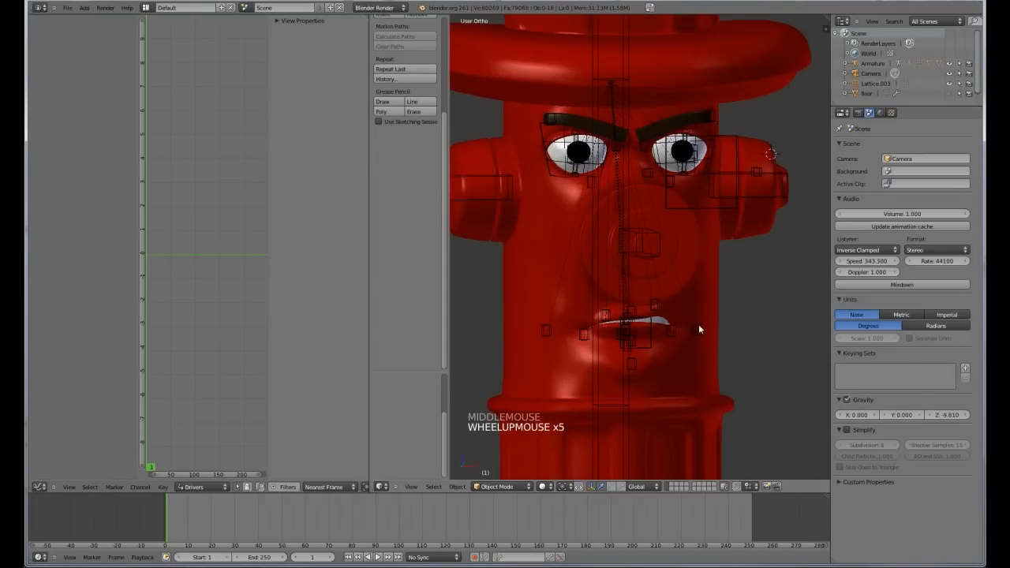
Select the hydrant's armature and put it back into Pose Mode
right_click(698, 326)
right_click(699, 325)
middle_drag(695, 308, 623, 324)
key(ctrl+Tab)
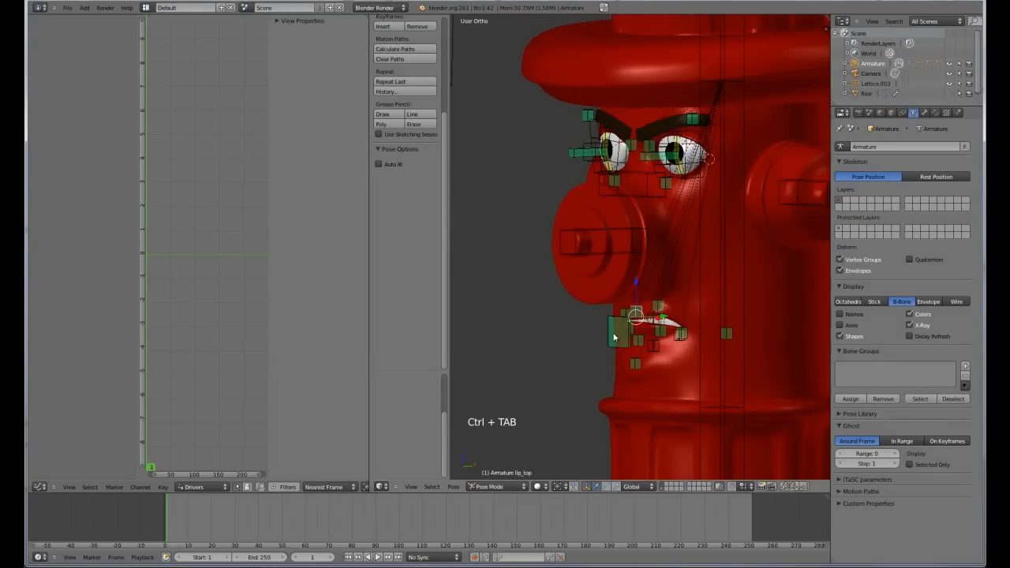
Clear the bone selection and box-select all the mouth bones in side view
key(KP_3)
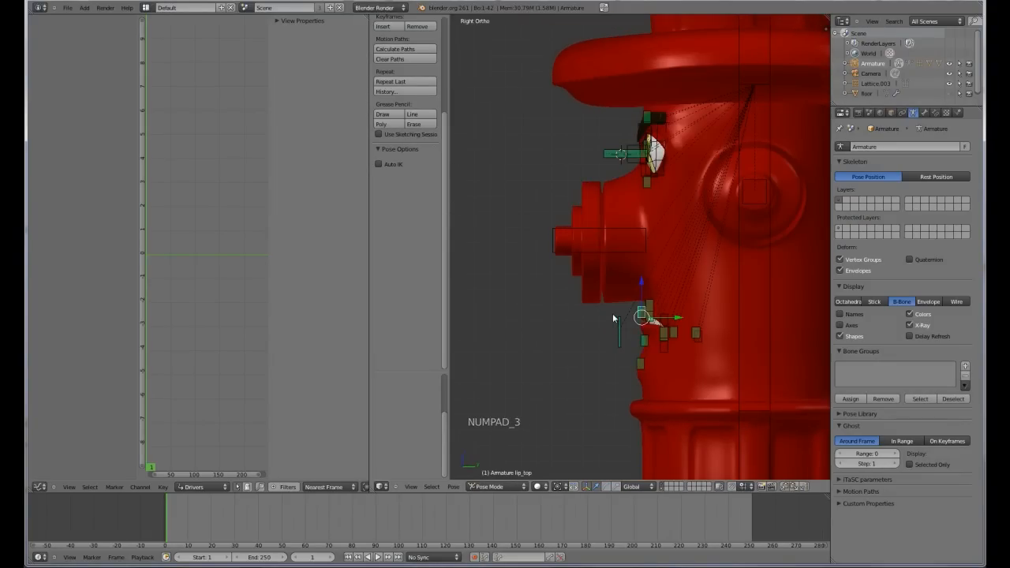
shift+middle_drag(631, 343, 604, 288)
scroll(611, 280, up, 3)
key(a)
key(b)
drag(533, 203, 647, 303)
drag(696, 341, 745, 399)
Add both squint bones and all four inner and outer eyebrow bones to the selection
middle_drag(661, 276, 683, 292)
scroll(662, 213, down, 2)
shift+middle_drag(661, 213, 612, 269)
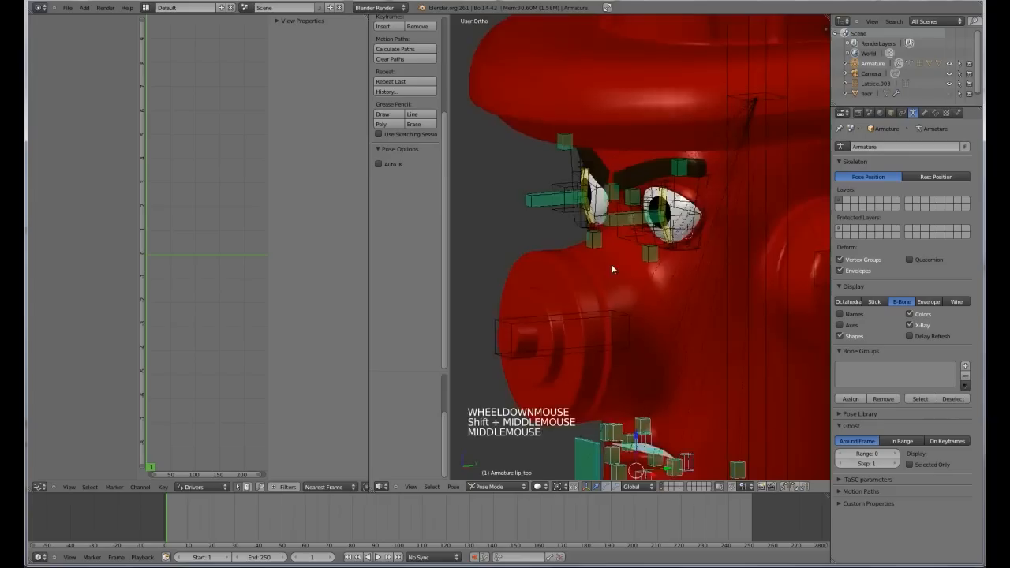
scroll(612, 269, up, 3)
shift+right_click(657, 255)
shift+right_click(550, 241)
shift+middle_drag(521, 118, 559, 206)
shift+right_click(549, 154)
shift+right_click(628, 242)
shift+right_click(665, 246)
shift+right_click(736, 207)
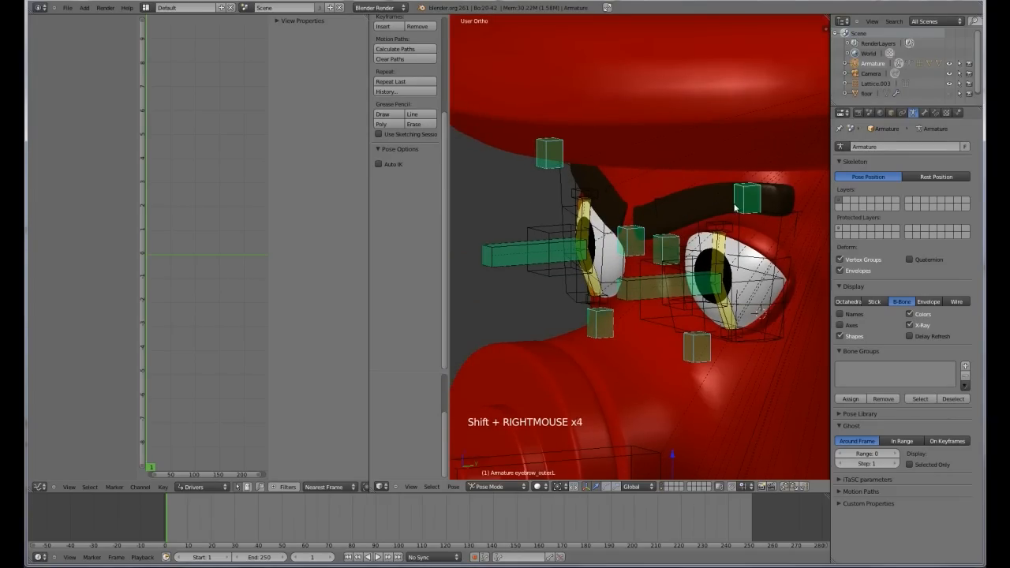
Box-deselect the unfilled wireframe helper bones around the mouth, keeping the mouth control bones selected
scroll(672, 320, down, 4)
shift+middle_drag(672, 320, 622, 252)
scroll(653, 206, up, 5)
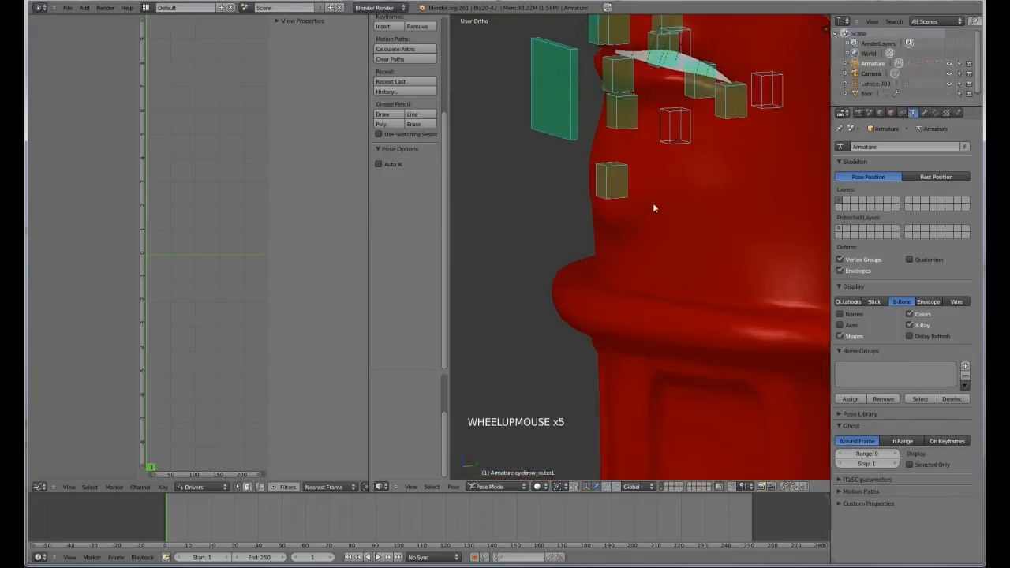
shift+middle_drag(653, 207, 636, 349)
key(b)
middle_drag(672, 249, 635, 307)
key(b)
middle_drag(777, 194, 729, 254)
middle_drag(692, 189, 630, 255)
key(b)
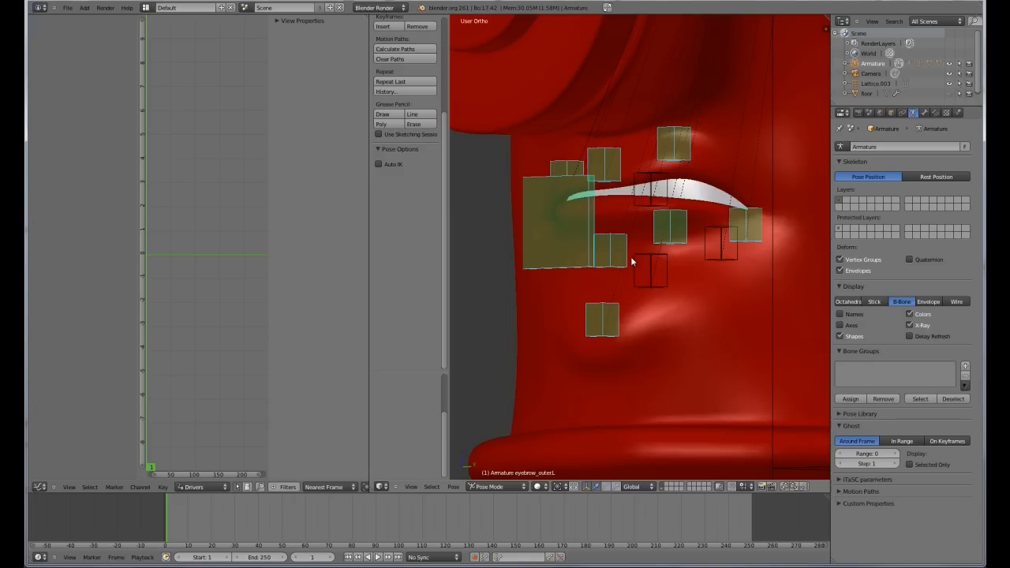
middle_drag(639, 234, 600, 237)
Add the selected bones' current pose to the pose library as a new pose
scroll(571, 270, down, 6)
middle_drag(571, 269, 596, 277)
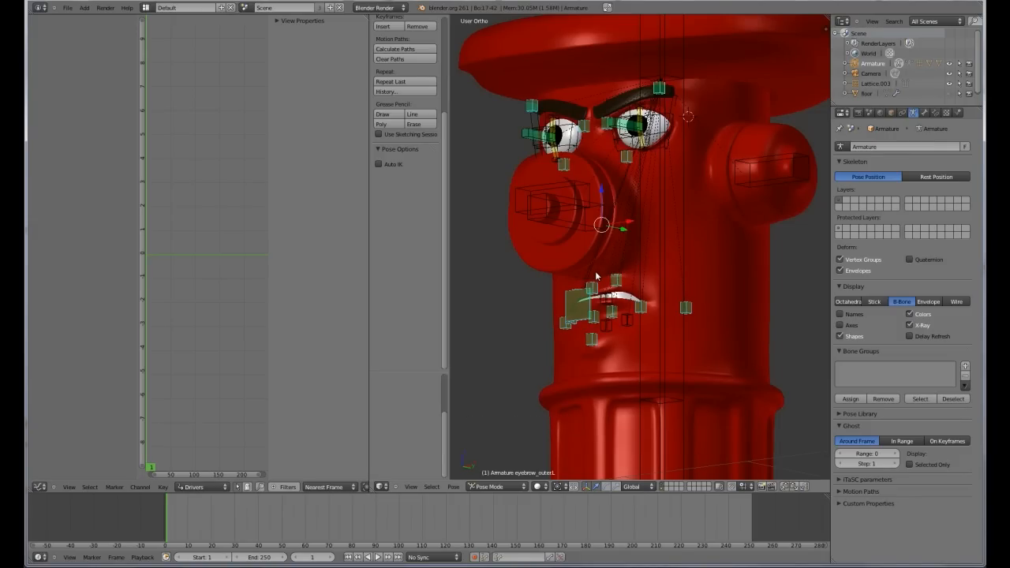
key(shift+l)
key(shift+l)
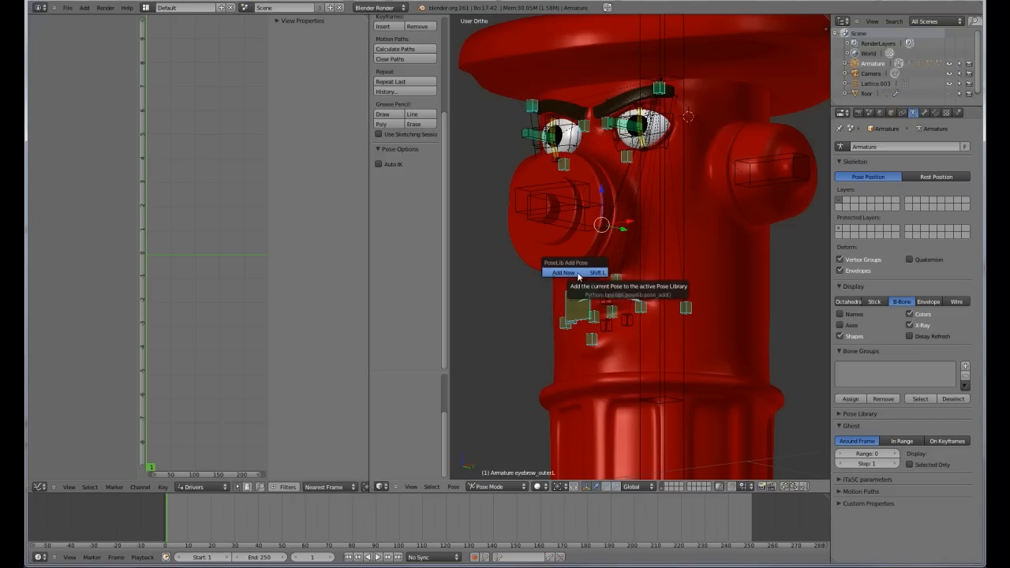
click(576, 273)
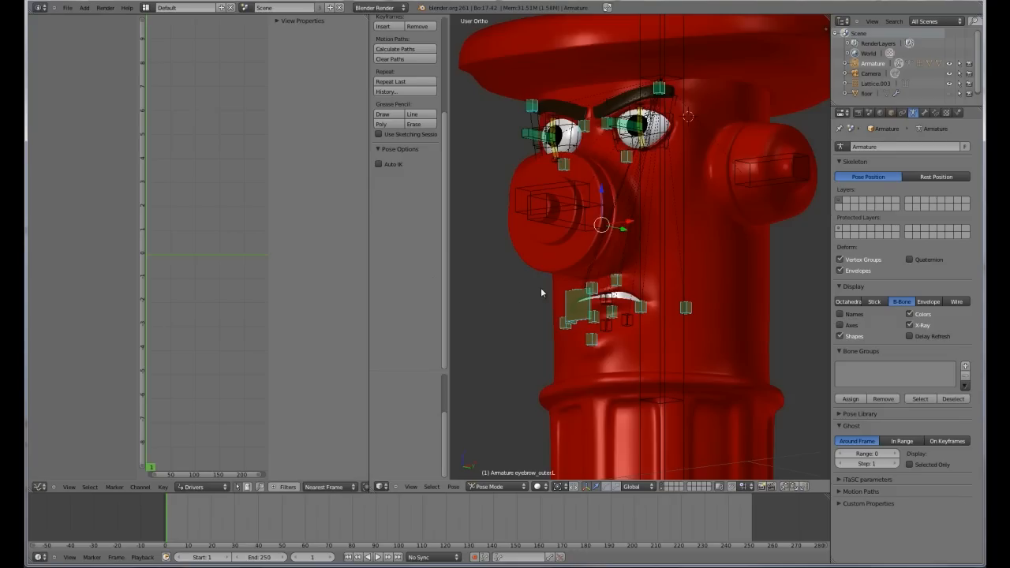
Name the pose just added to the pose library Angry
middle_drag(470, 286, 634, 336)
scroll(453, 266, up, 5)
scroll(453, 266, down, 4)
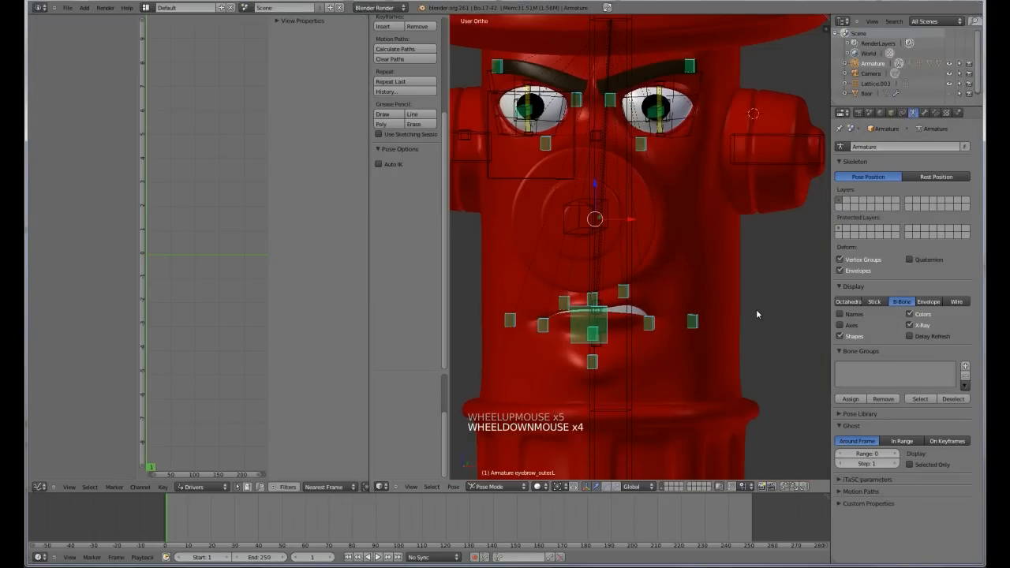
key(F6)
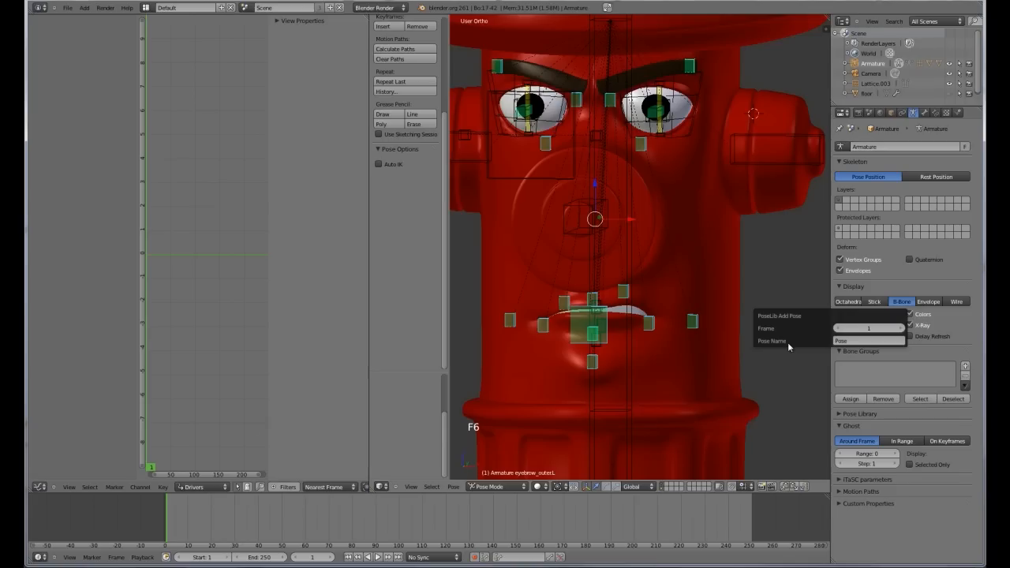
click(870, 340)
key(BackSpace)
text(Angry)
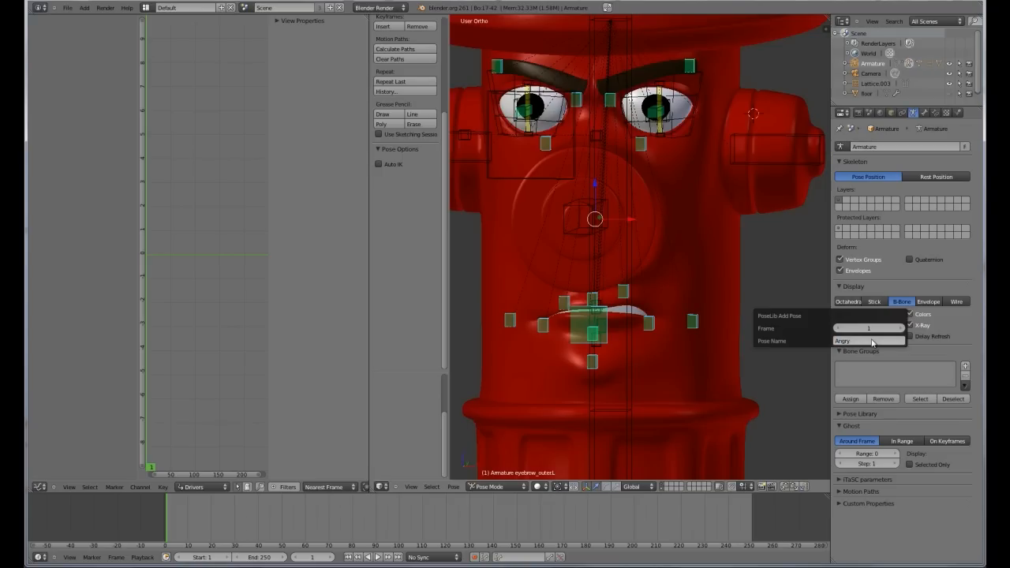
key(Return)
Maximize the 3D view in front view and clear the location of all selected face bones
mouse_move(703, 323)
middle_down()
mouse_move(670, 272)
mouse_move(651, 284)
mouse_move(666, 314)
mouse_move(689, 328)
mouse_move(704, 321)
middle_up()
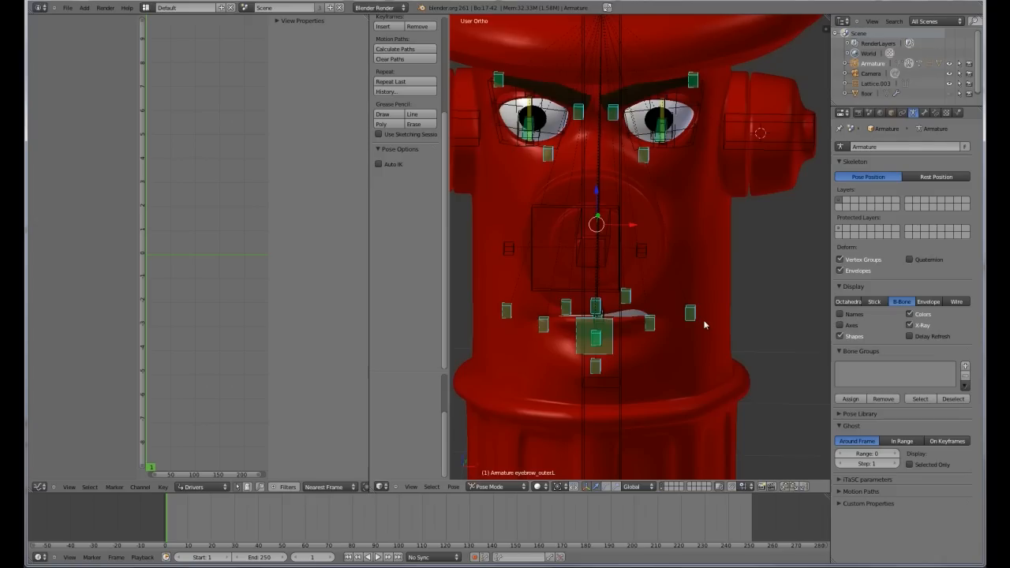
scroll(704, 324, up, 1)
key(KP_1)
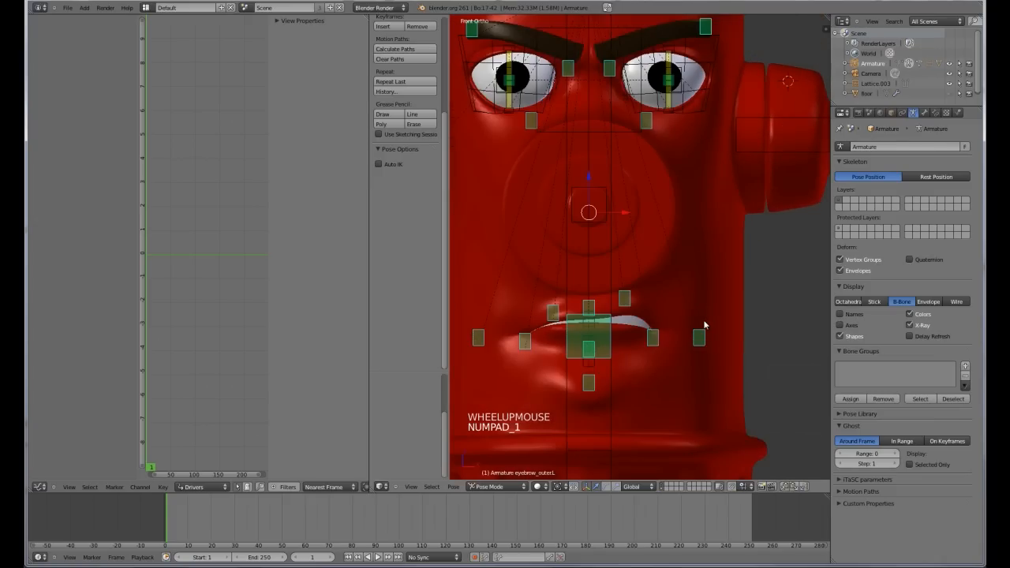
key(ctrl+Up)
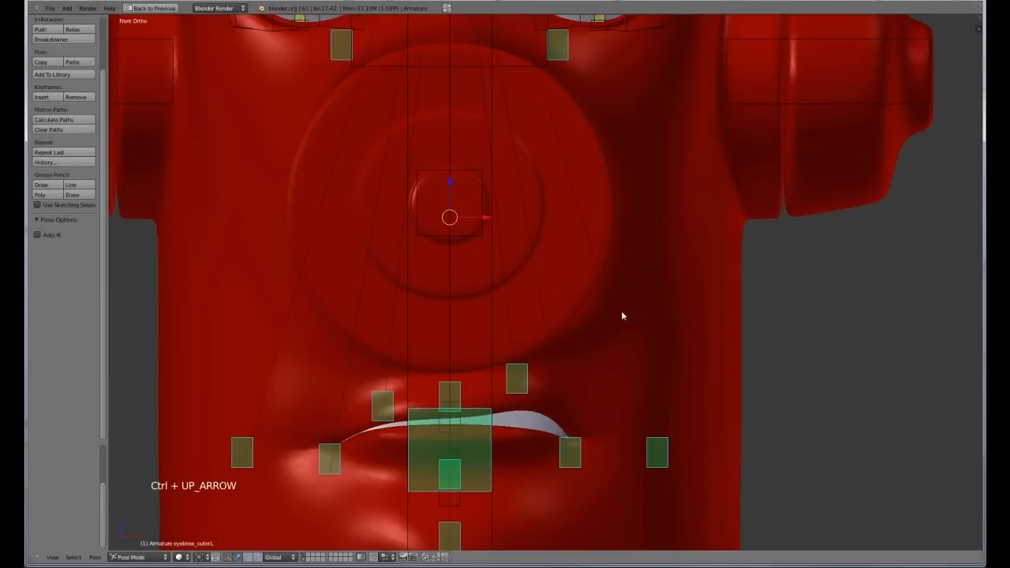
shift+middle_drag(660, 271, 686, 257)
shift+middle_drag(669, 295, 681, 280)
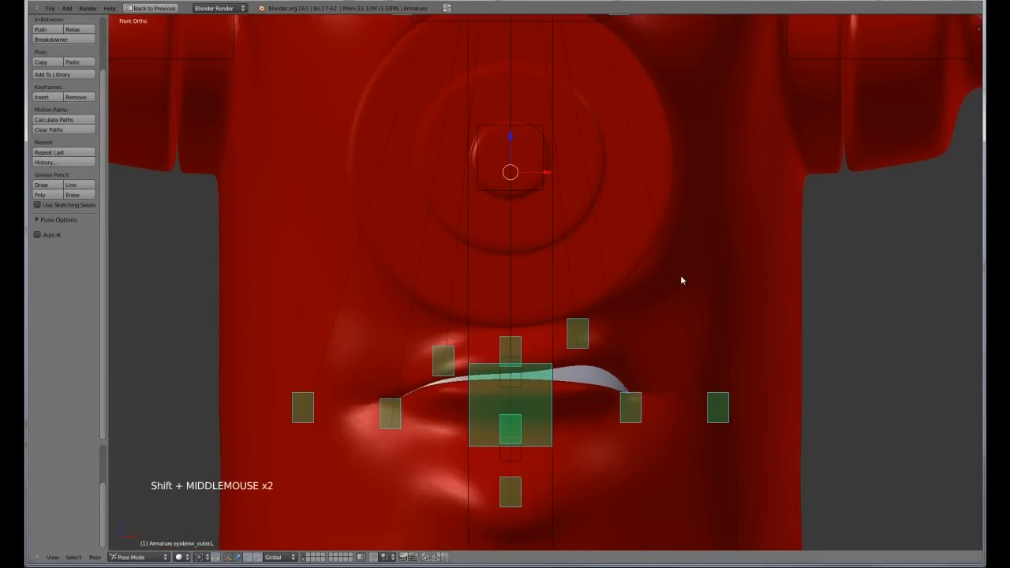
key(alt+g)
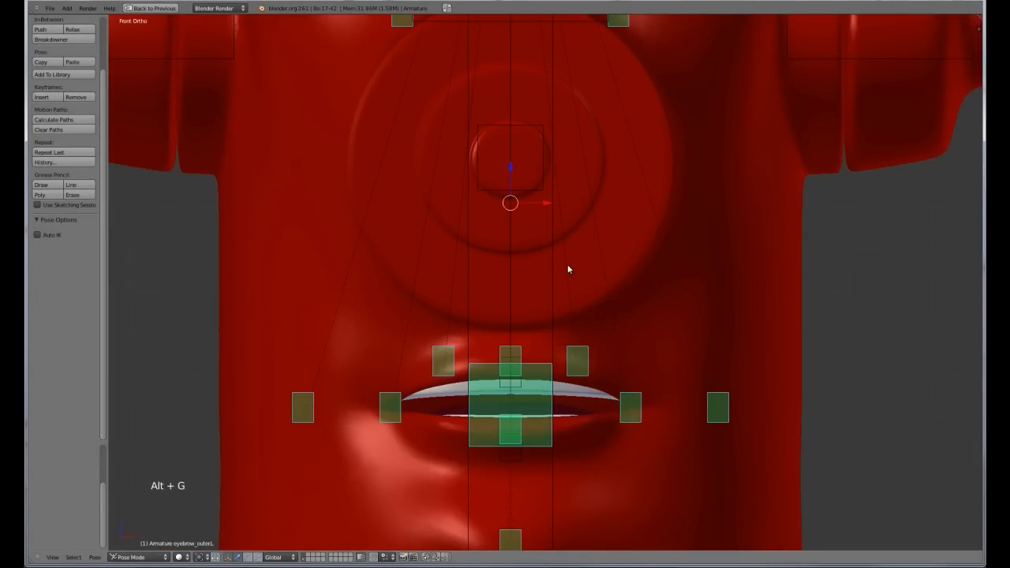
Hide all unselected bones so only the facial control bones remain, and return to front view
scroll(575, 237, down, 3)
middle_drag(605, 216, 647, 234)
key(shift+h)
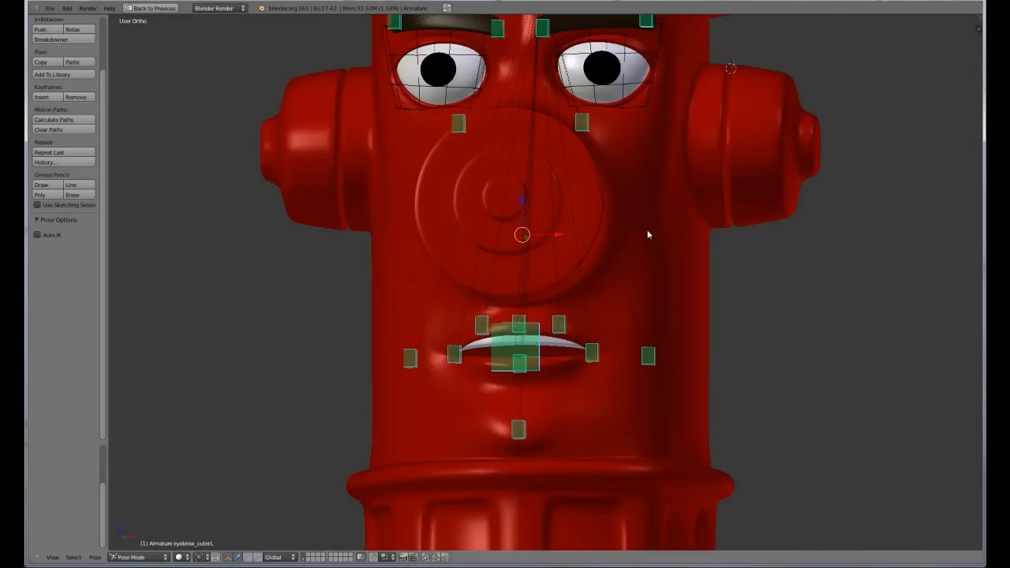
key(KP_1)
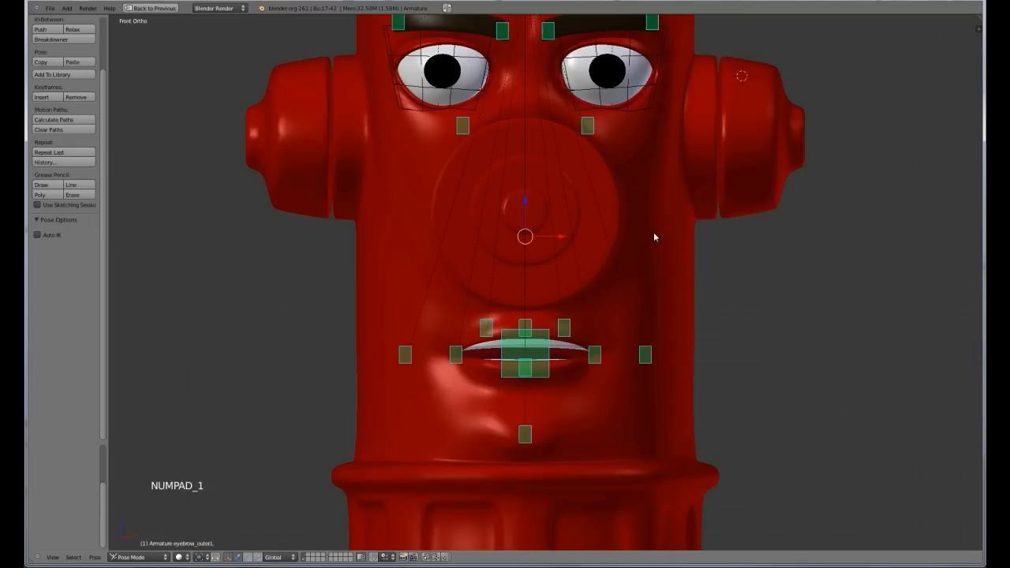
Raise the chin bone along the global Z axis to close the mouth
shift+middle_drag(605, 306, 586, 252)
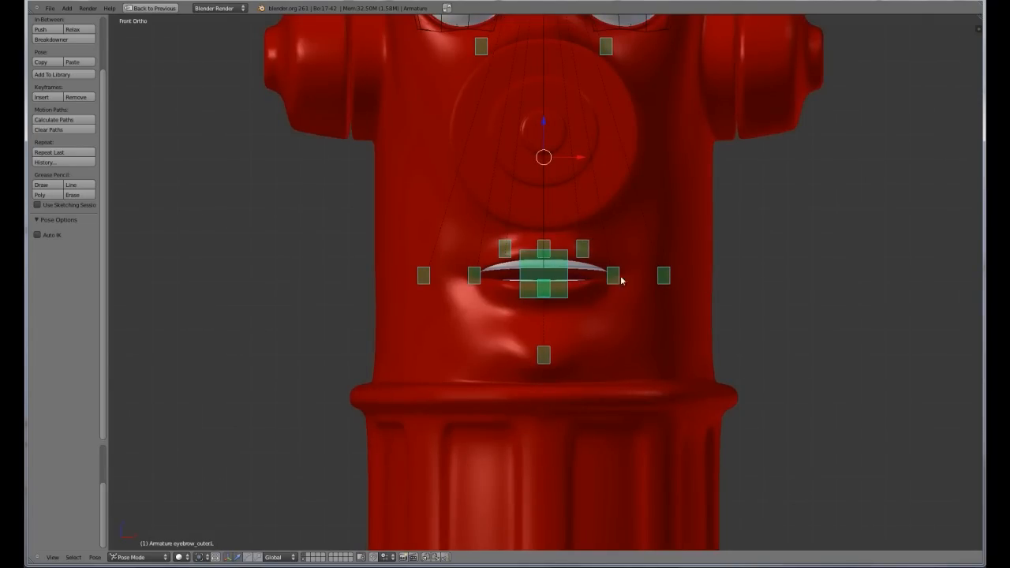
scroll(600, 291, up, 4)
right_click(527, 418)
key(g)
key(g)
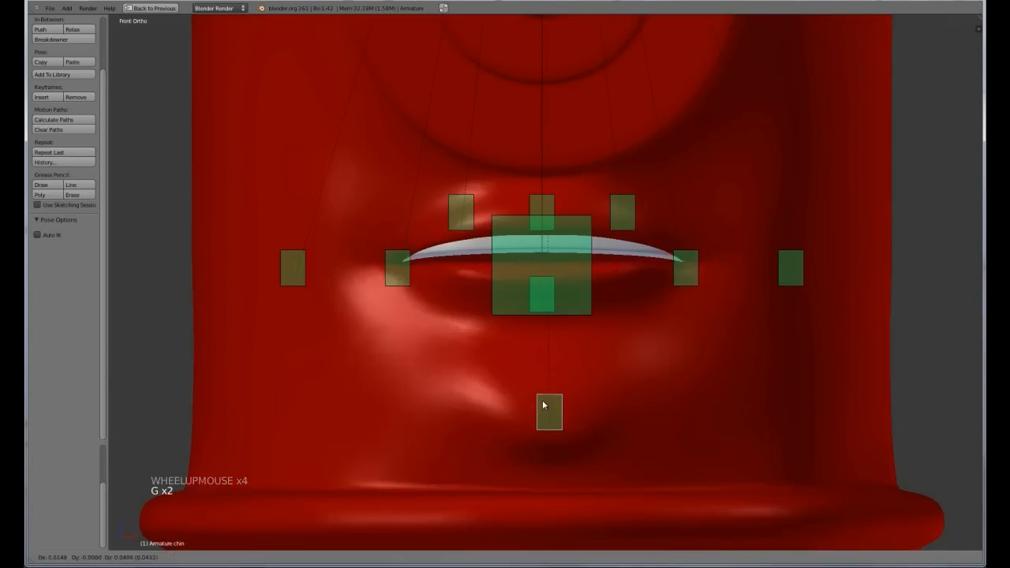
key(z)
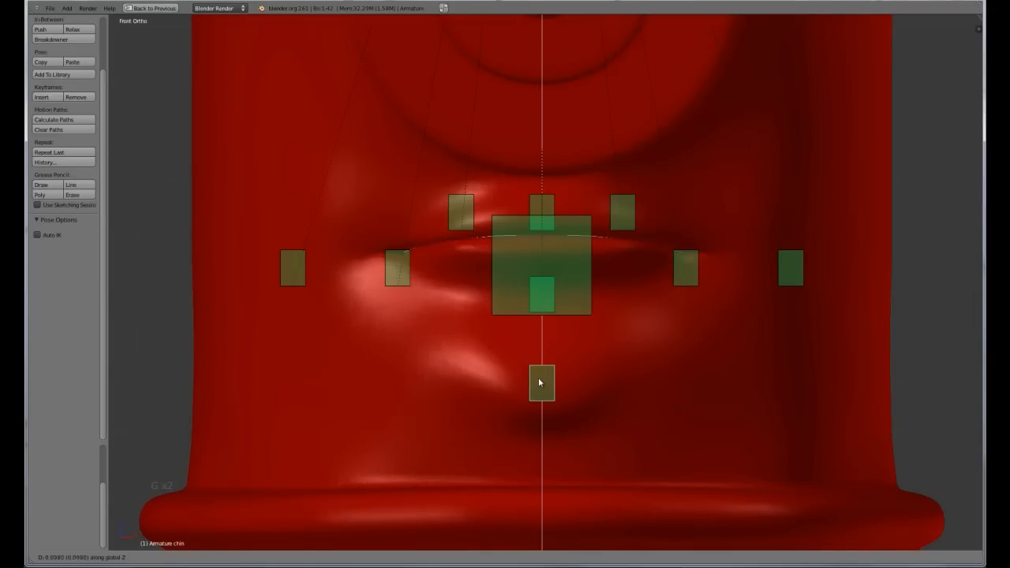
click(676, 276)
Raise both smile bones at the mouth corners along the global Z axis to turn the mouth upward
right_click(676, 277)
shift+right_click(397, 269)
key(g)
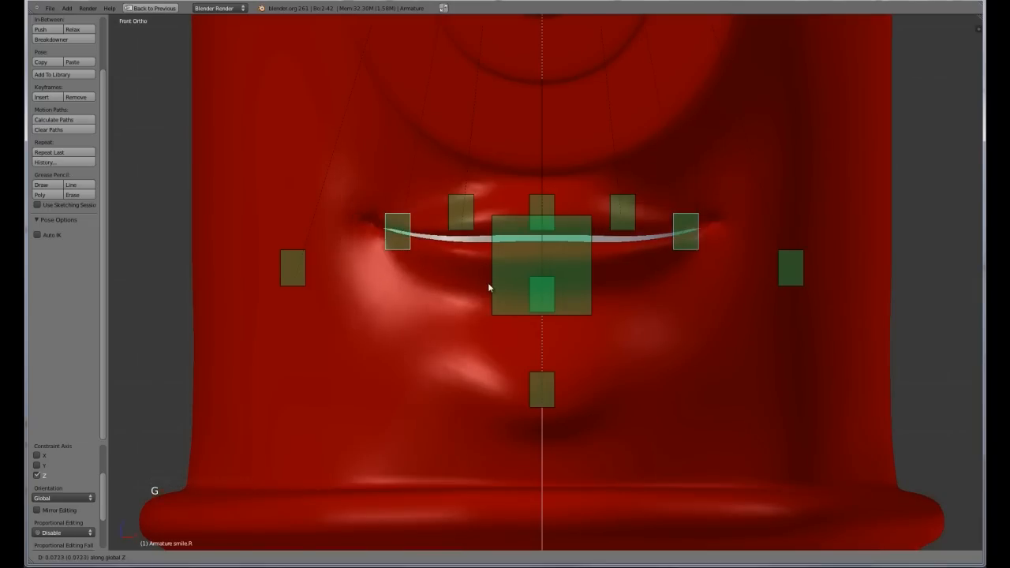
click(488, 280)
Lower the chin bone slightly along the global Z axis, and reposition it freely from an angled side view
right_click(533, 387)
key(g)
key(g)
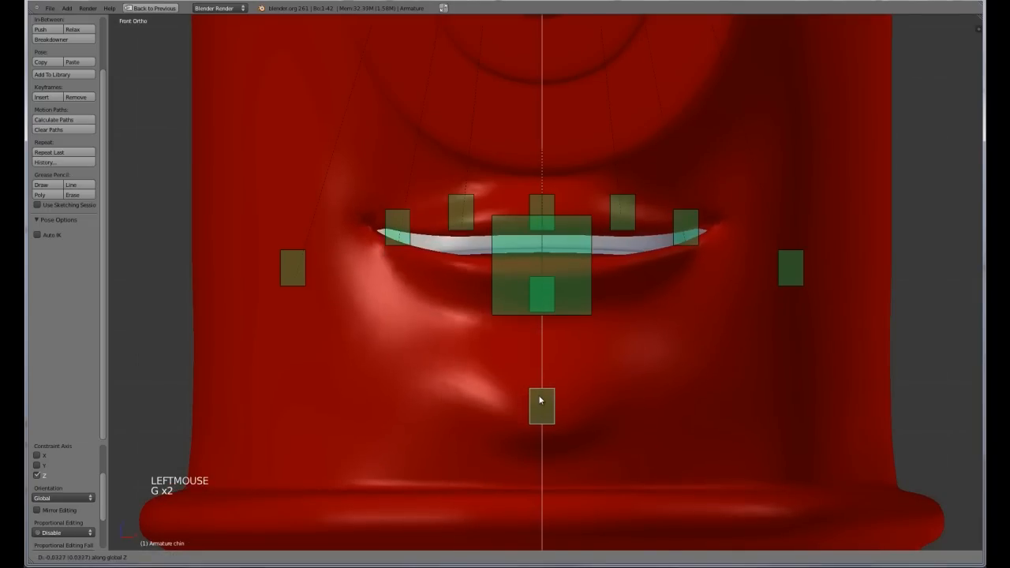
click(538, 395)
middle_drag(574, 365, 473, 334)
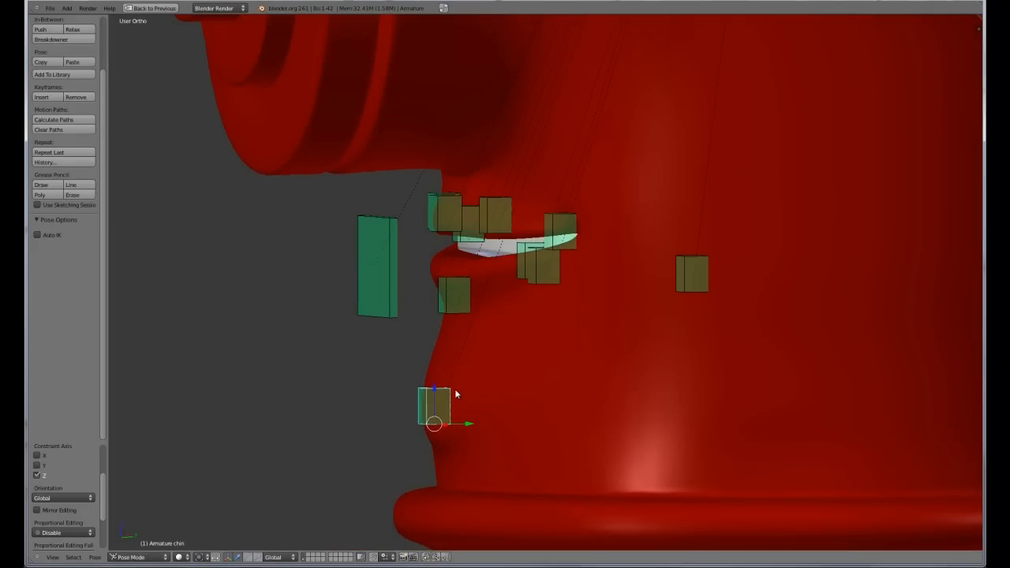
middle_drag(455, 393, 478, 397)
key(g)
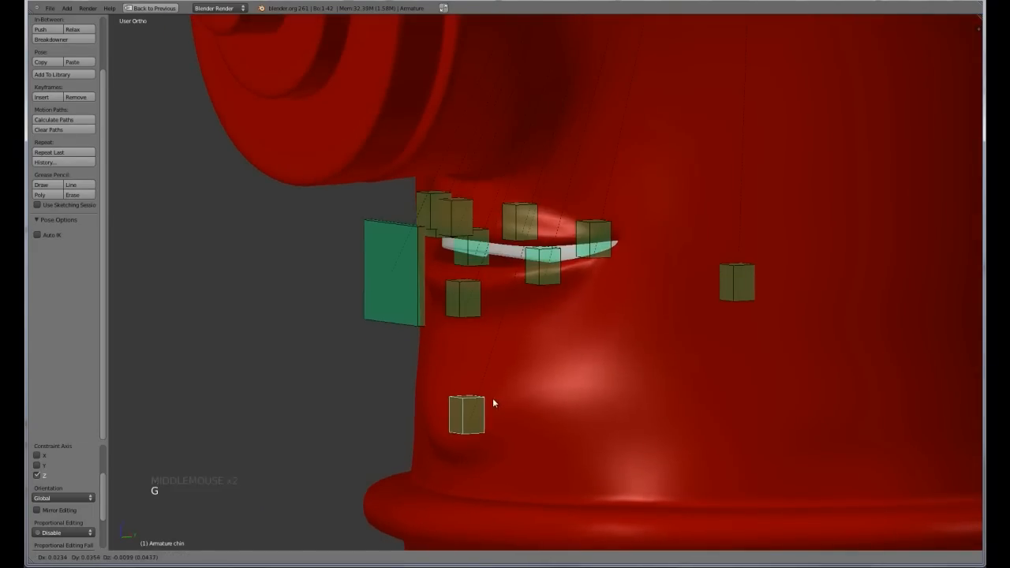
click(493, 403)
Select both smile bones again and fine-tune their height along the global Z axis
middle_drag(550, 354, 503, 269)
click(626, 339)
right_click(571, 220)
scroll(523, 238, down, 3)
shift+right_click(457, 260)
key(g)
key(z)
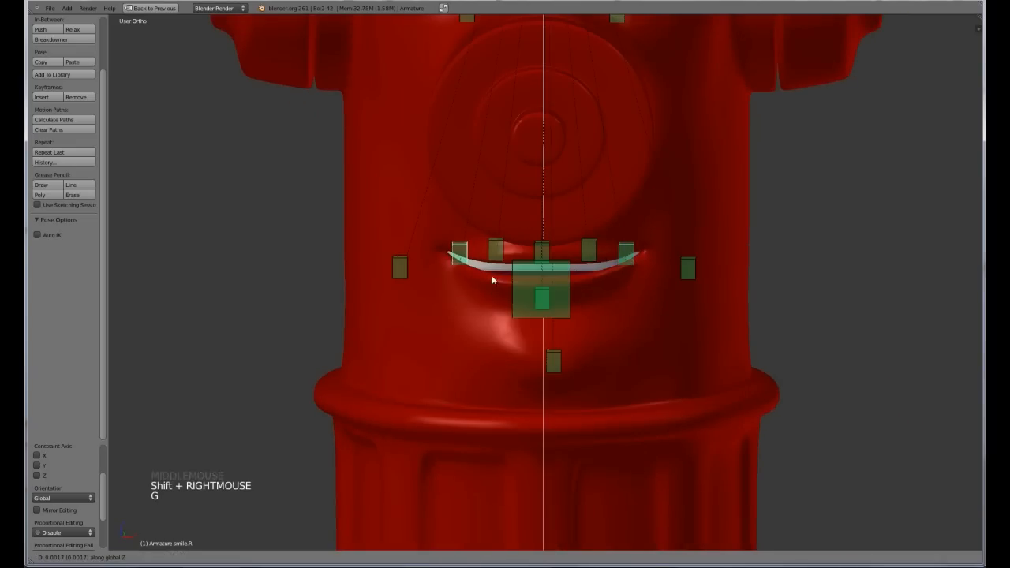
click(493, 280)
Adjust the height of the central upper-lip bone along the global Z axis from a side view
scroll(517, 234, down, 3)
middle_drag(517, 235, 483, 271)
scroll(474, 291, up, 5)
right_click(456, 236)
key(g)
key(g)
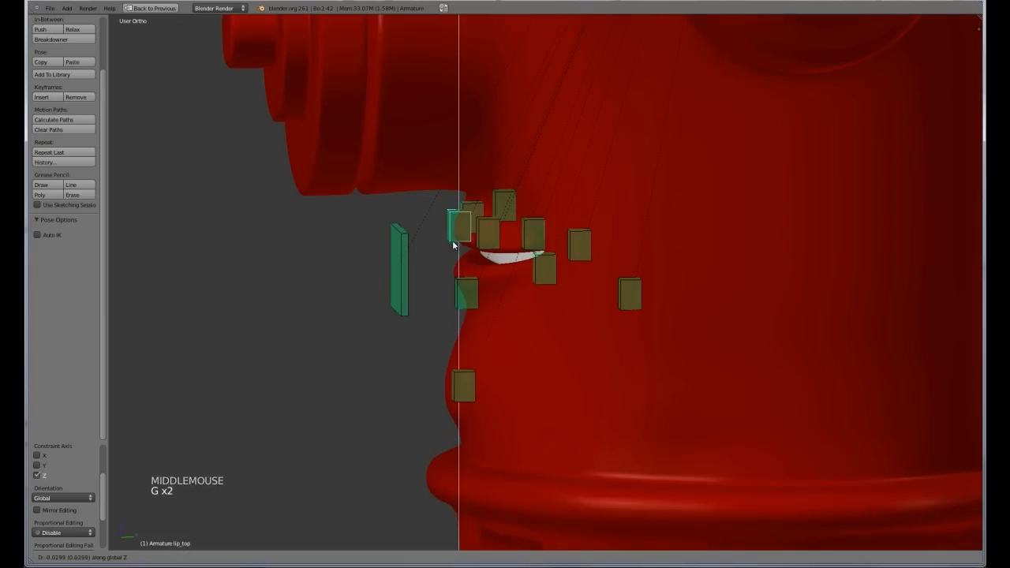
click(458, 213)
Refine the central upper-lip bone's position from near the front, lowering it slightly along the global Z axis
middle_drag(459, 213, 608, 210)
key(g)
click(608, 219)
scroll(584, 189, down, 1)
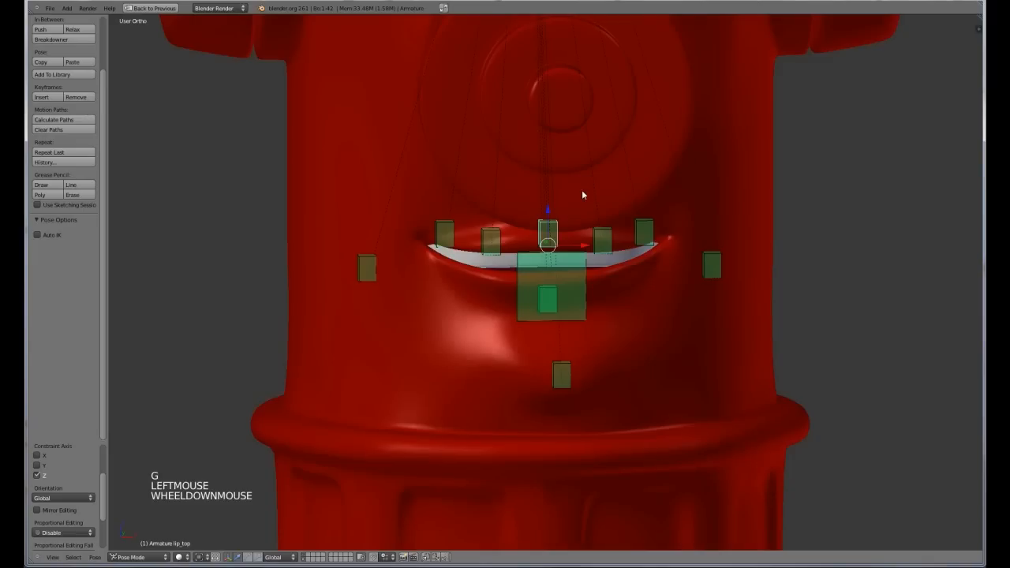
key(g)
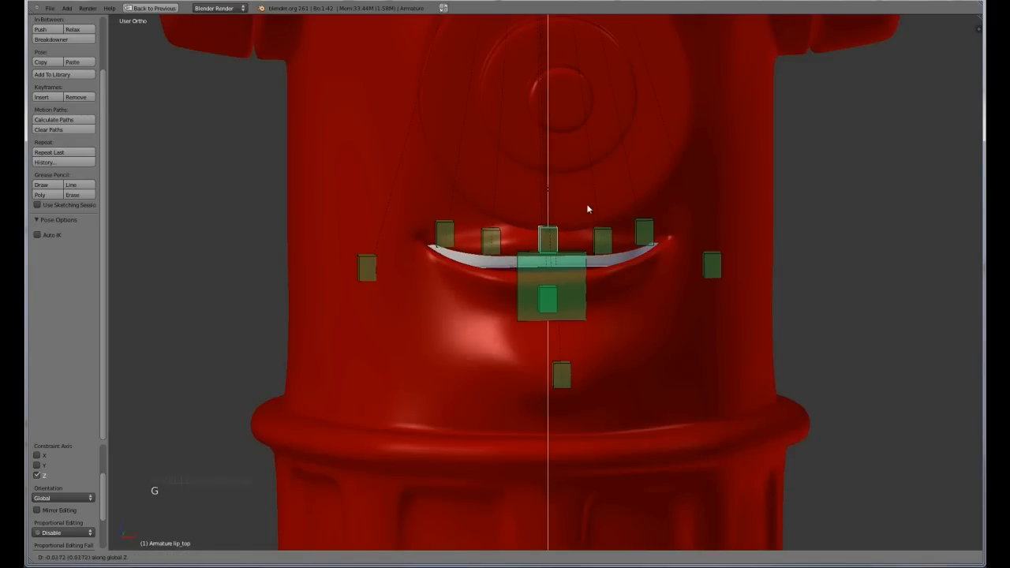
click(595, 243)
Adjust the height of both snarl bones beside the upper-lip centre along the global Z axis
right_click(599, 238)
shift+right_click(491, 236)
key(g)
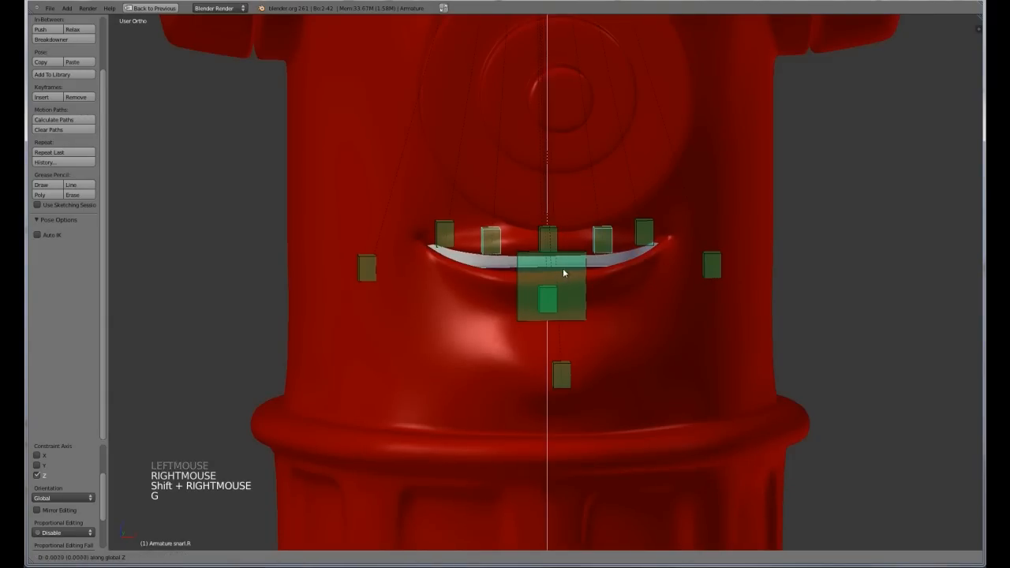
click(629, 279)
Select all visible facial control bones, including the eyebrow bones
middle_drag(629, 279, 519, 277)
scroll(504, 163, down, 2)
shift+middle_drag(505, 162, 552, 302)
right_click(581, 144)
key(a)
mouse_move(634, 257)
middle_down()
mouse_move(530, 234)
mouse_move(527, 262)
mouse_move(636, 258)
middle_up()
key(a)
Inspect the grin from both sides and add the selected bones' current pose to the pose library as new
shift+middle_drag(601, 350, 527, 281)
middle_drag(568, 364, 519, 227)
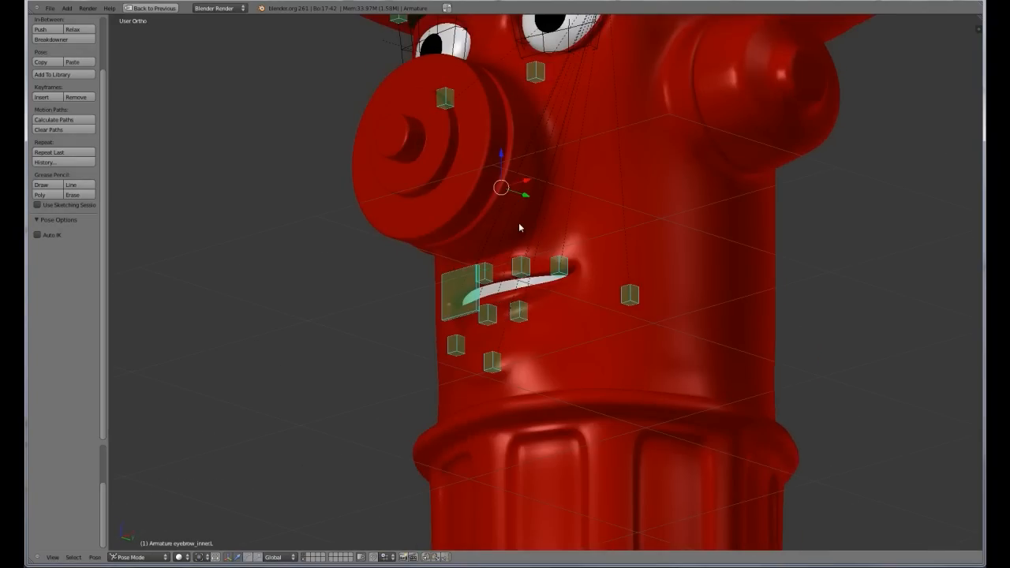
middle_drag(534, 266, 536, 269)
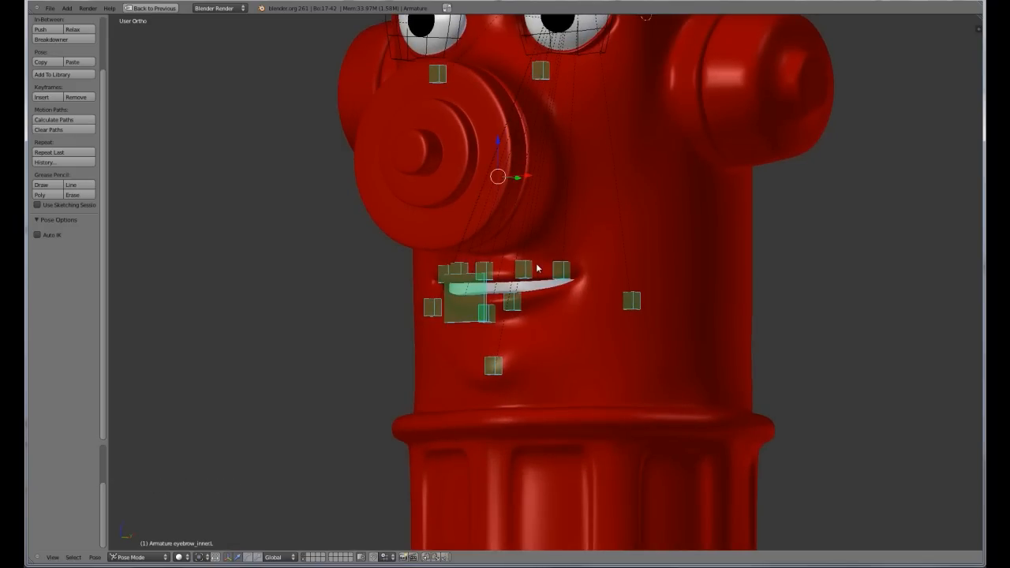
middle_drag(434, 299, 527, 320)
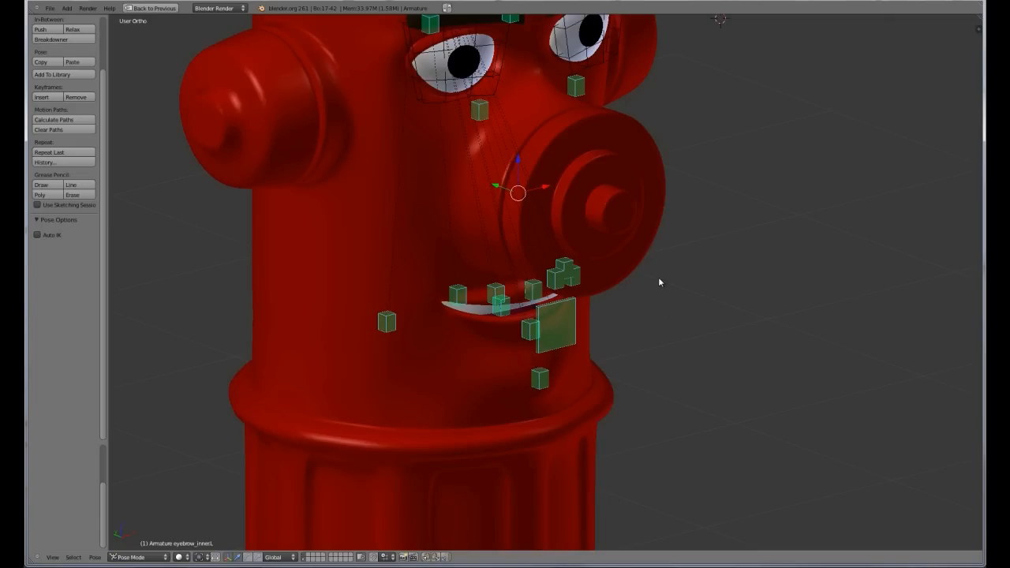
key(shift+l)
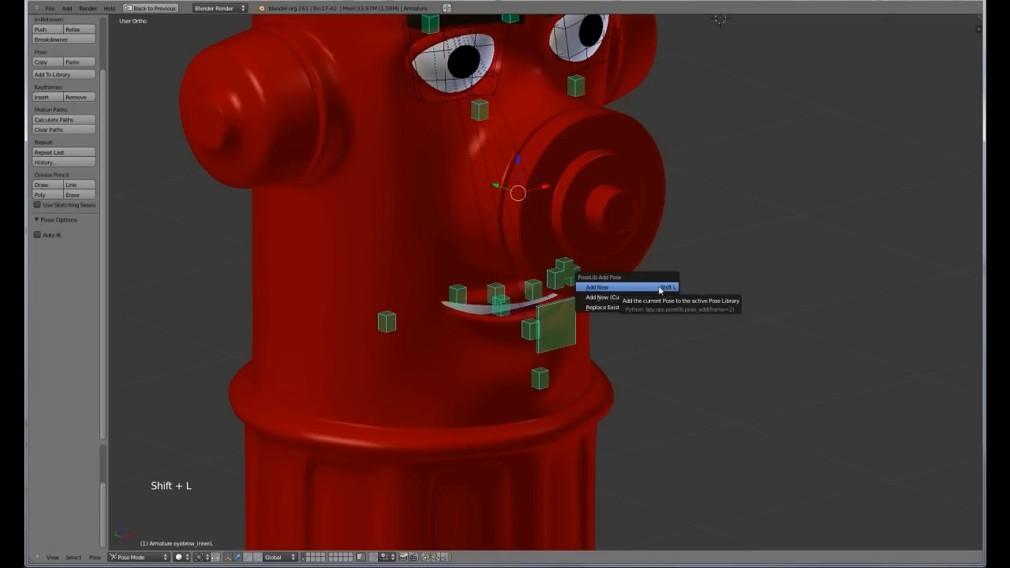
click(659, 287)
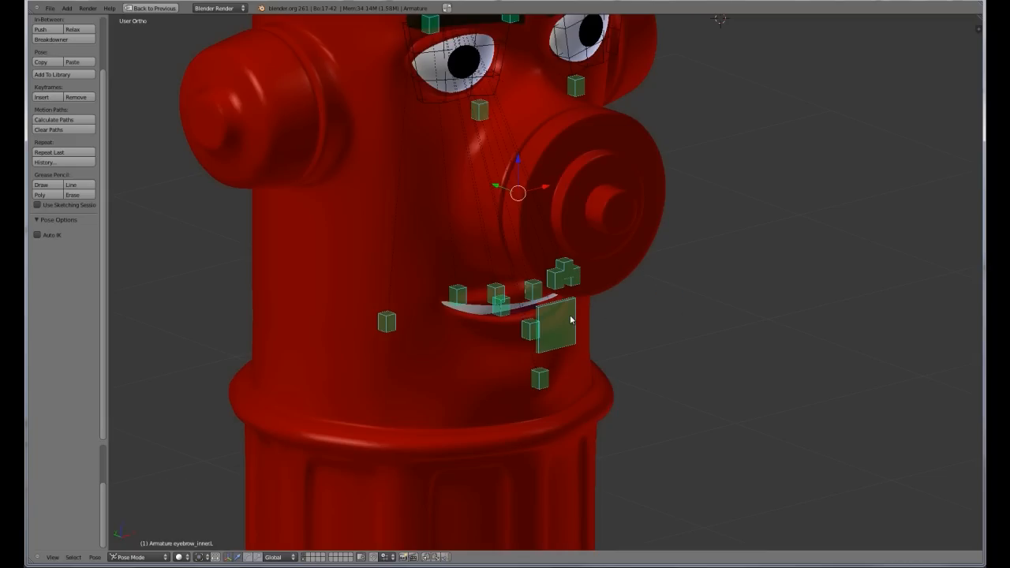
Store the new library pose on frame 2 and name it Grin
key(F6)
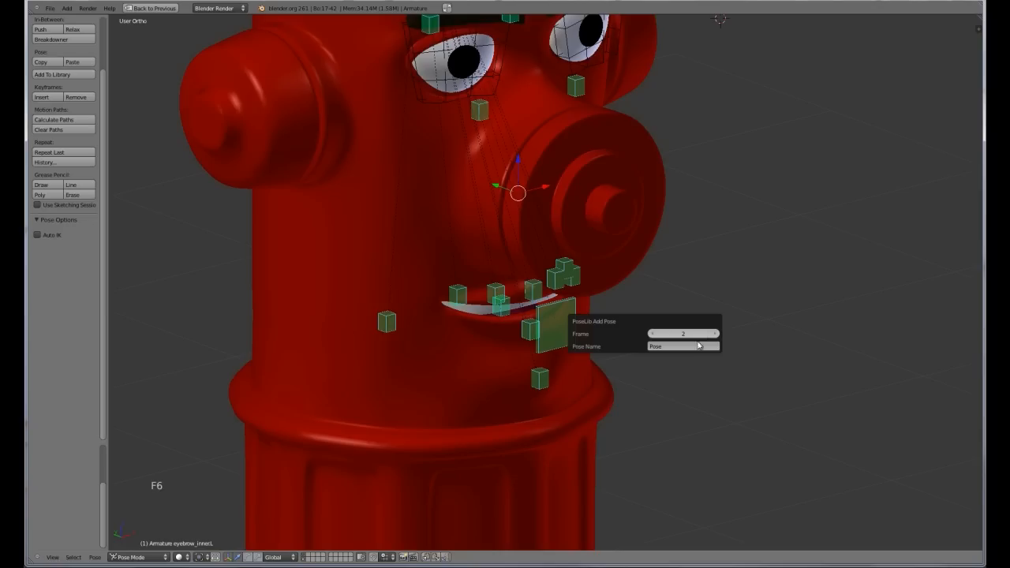
click(651, 334)
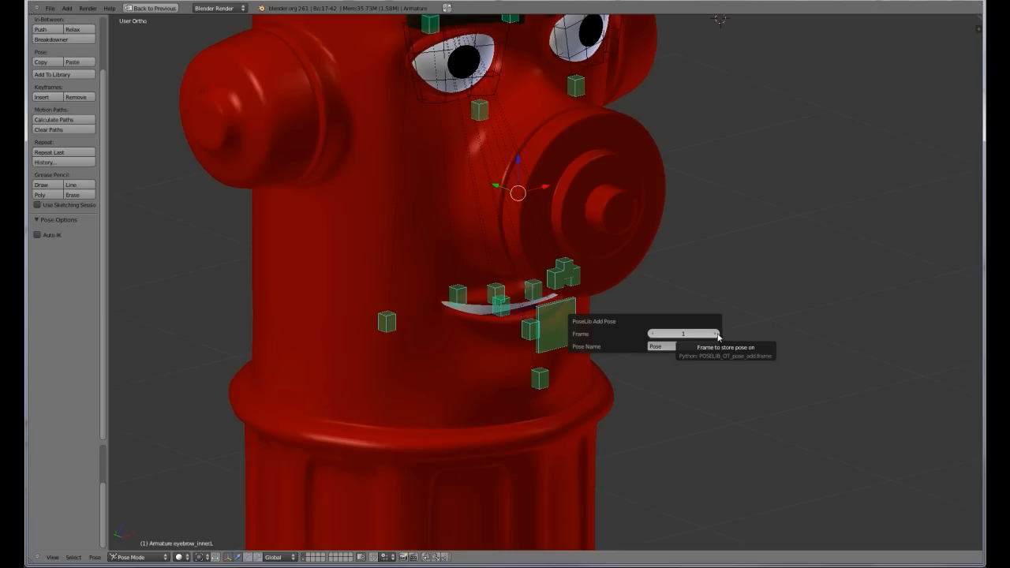
click(717, 335)
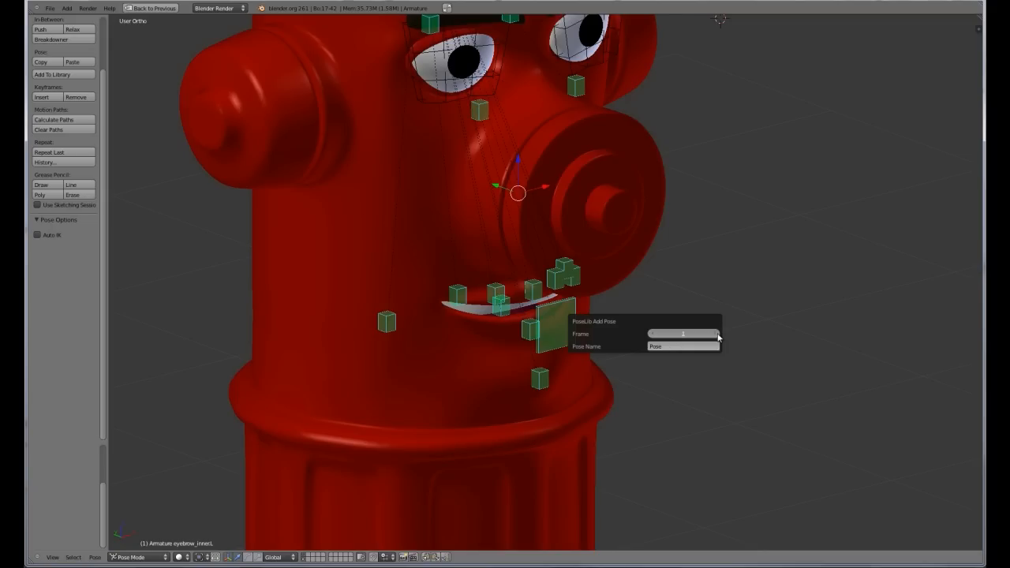
click(674, 347)
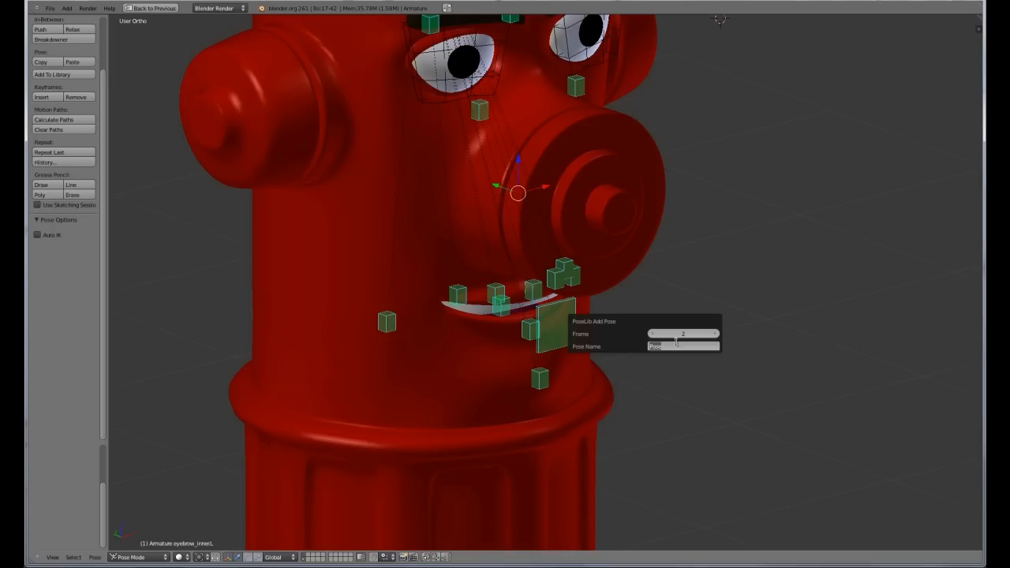
text(Grin)
key(Return)
Clear the location of all facial bones to return the face to neutral, seen in front view
middle_drag(660, 250, 587, 258)
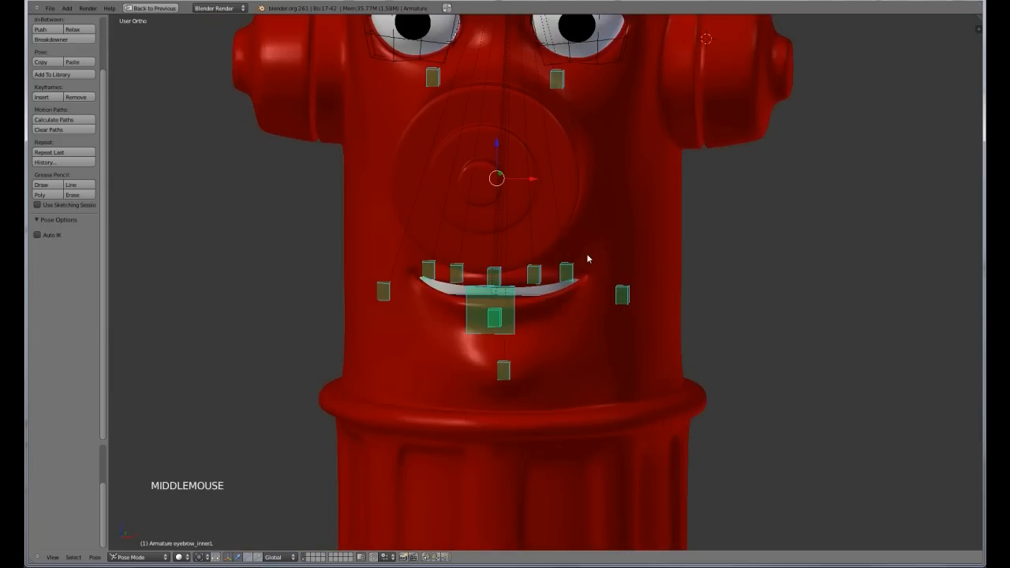
key(alt+g)
key(KP_1)
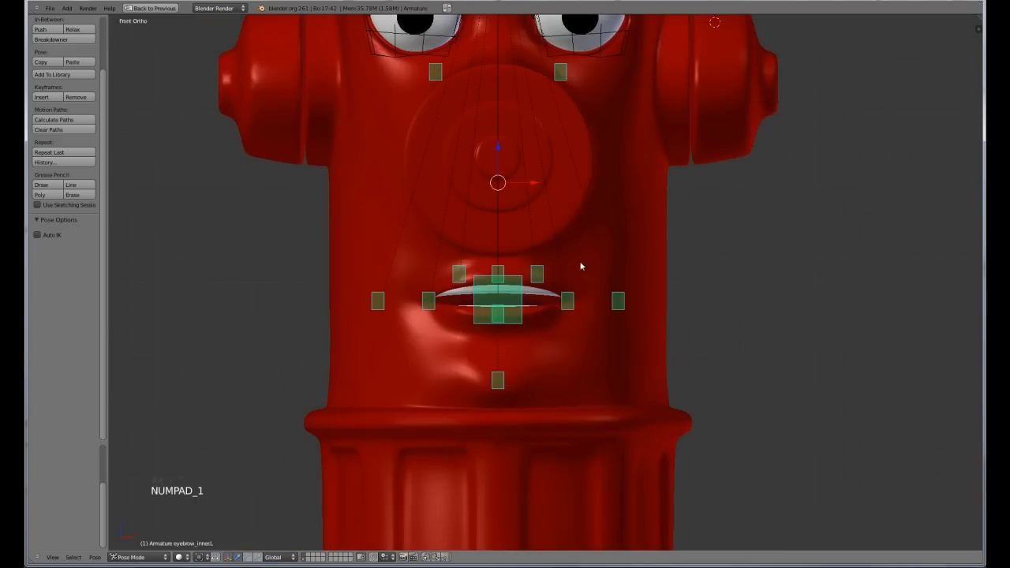
Raise both inner eyebrow bones about 0.09 along the global Z axis
shift+middle_drag(505, 189, 548, 411)
key(a)
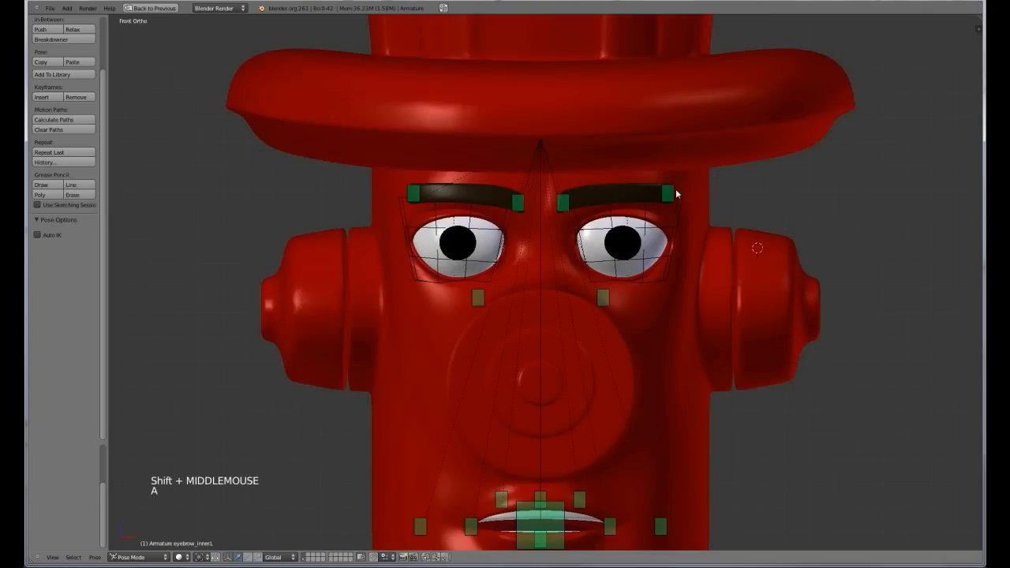
right_click(562, 204)
shift+right_click(523, 203)
key(g)
key(z)
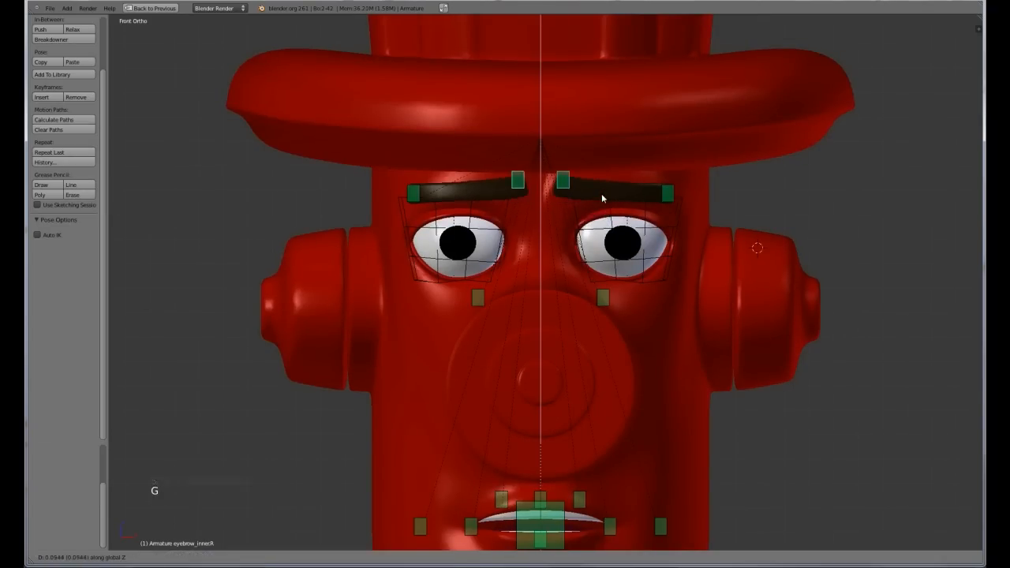
click(601, 206)
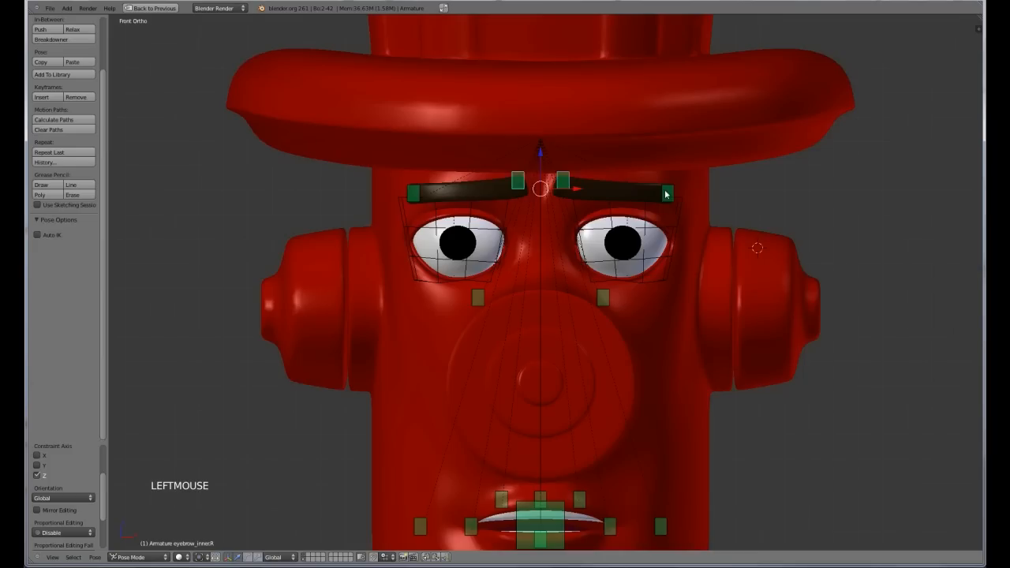
Lower both outer eyebrow bones about 0.04 along the global Z axis
right_click(667, 194)
shift+right_click(424, 197)
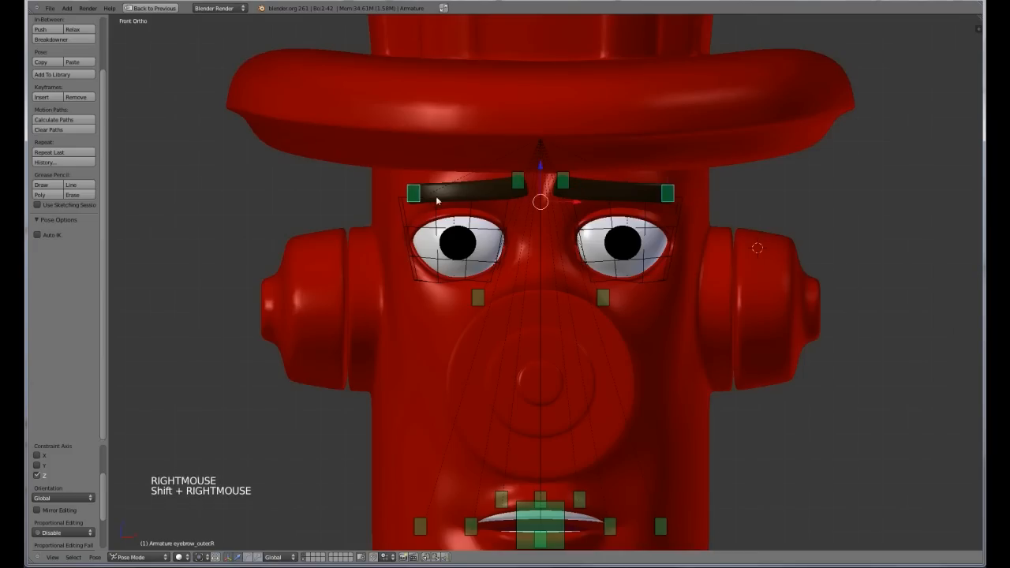
key(g)
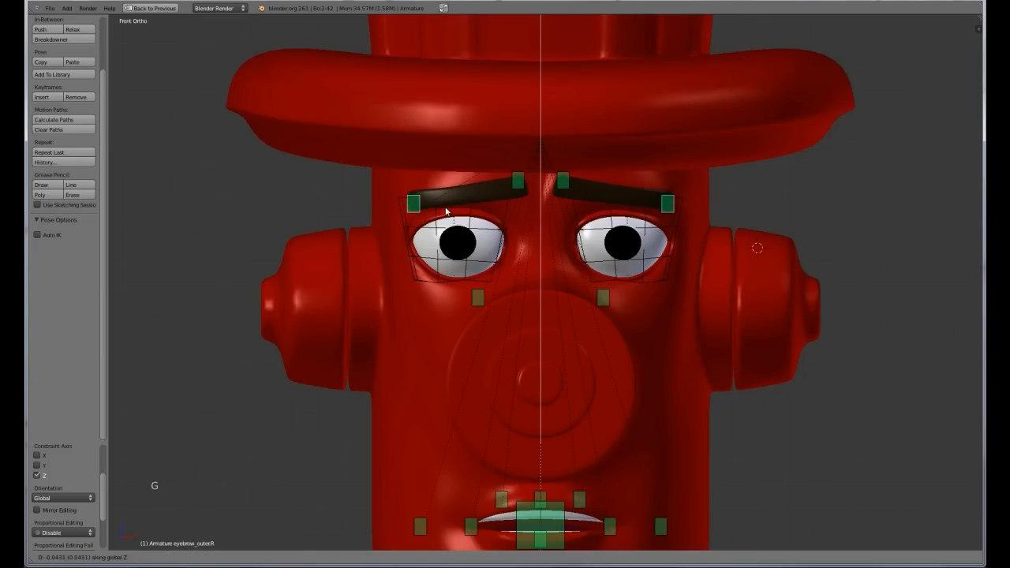
click(447, 213)
Move both mouth-corner smile bones slightly down along the global Z axis
mouse_move(569, 276)
shift+middle_down()
mouse_move(588, 241)
mouse_move(567, 348)
mouse_move(560, 289)
shift+middle_up()
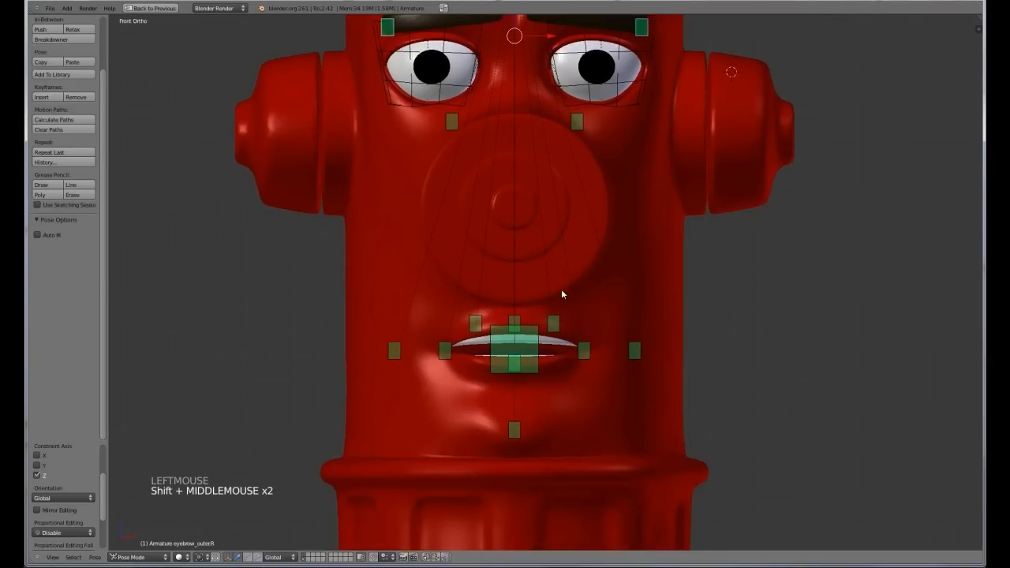
shift+middle_drag(561, 353, 593, 297)
right_click(552, 372)
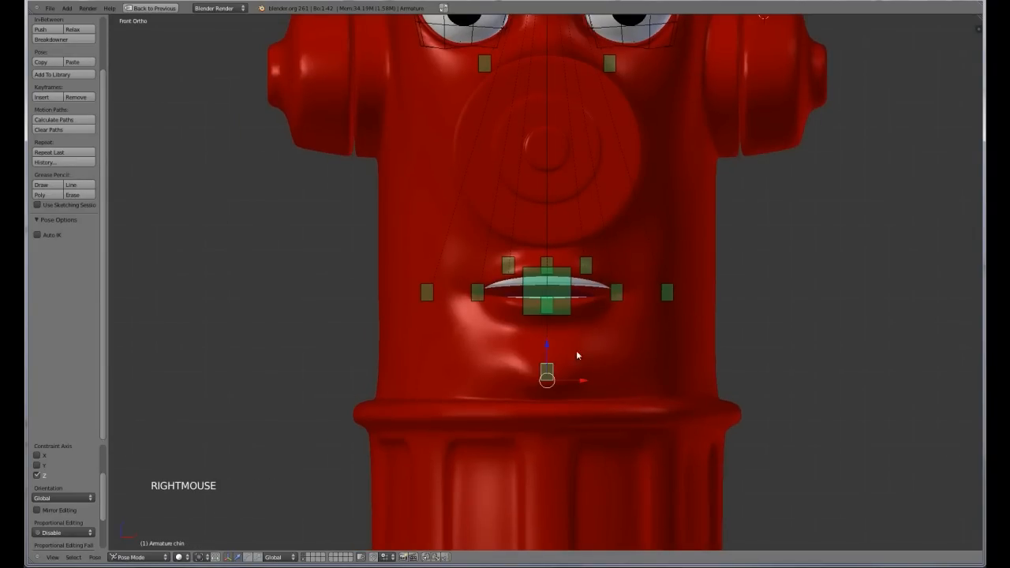
right_click(615, 289)
shift+right_click(480, 298)
key(g)
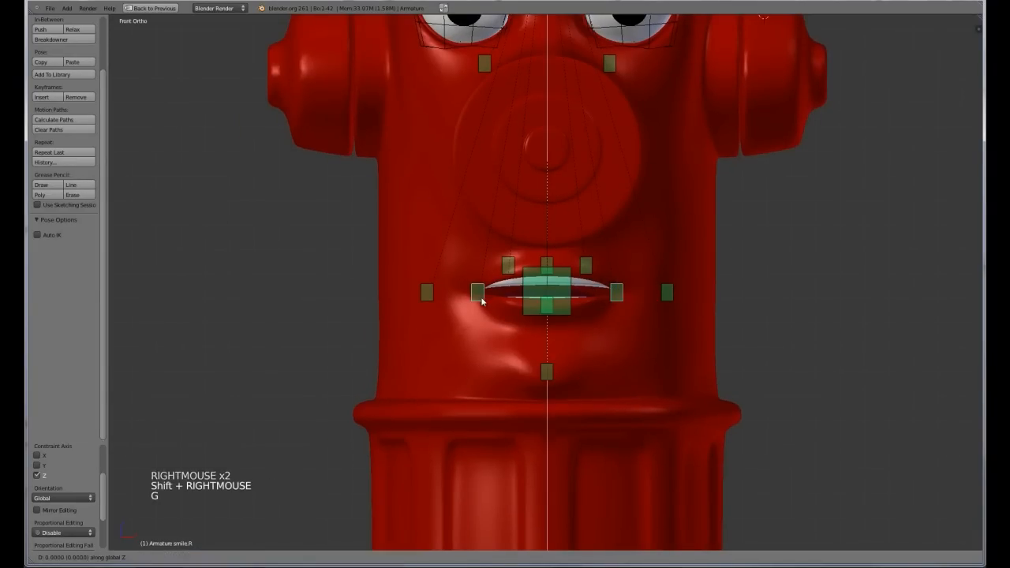
click(481, 302)
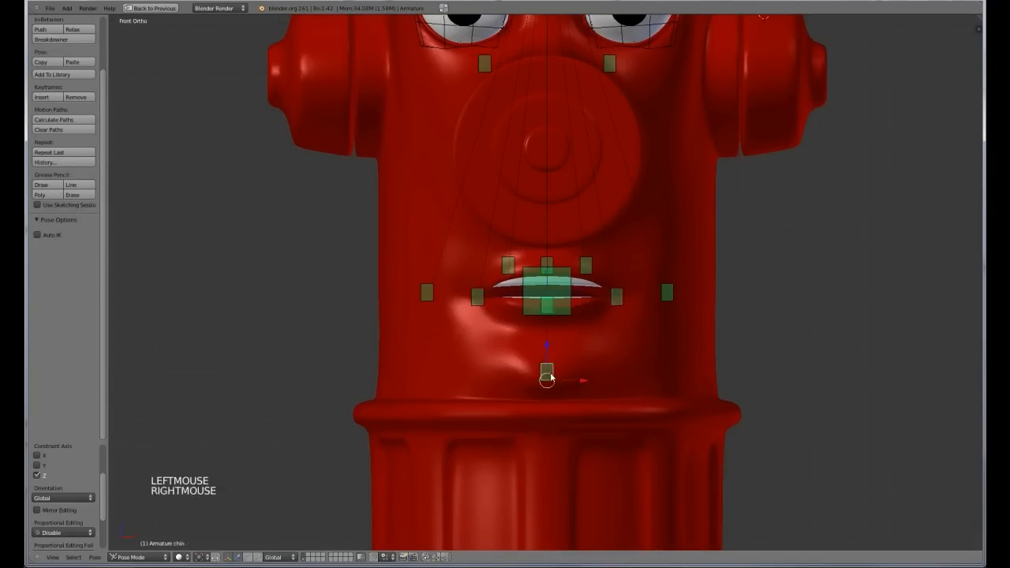
Raise the chin bone about 0.02 along the global Z axis and check the whole face at an angle
key(g)
key(g)
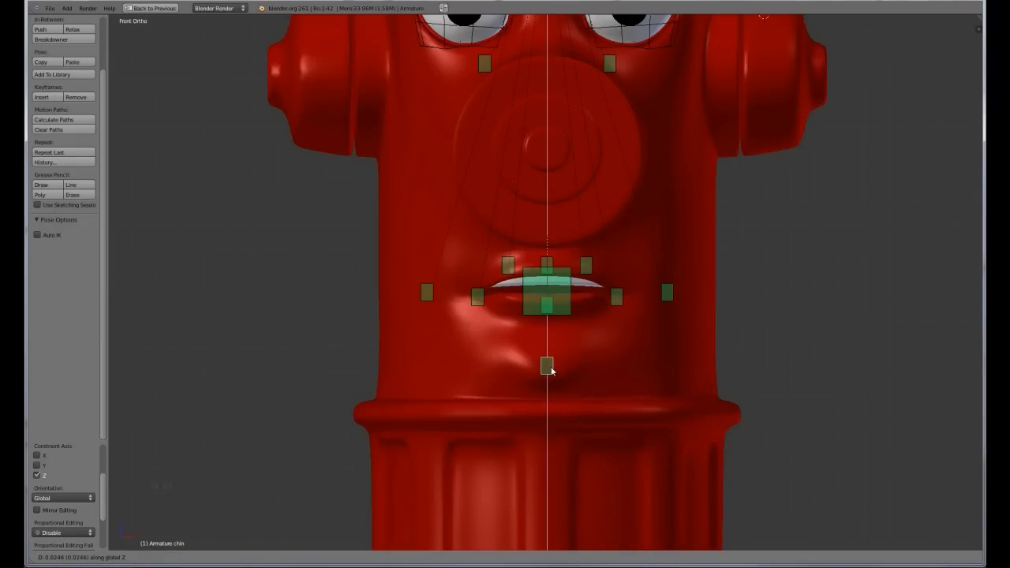
click(550, 371)
middle_drag(653, 281, 619, 277)
scroll(602, 255, down, 2)
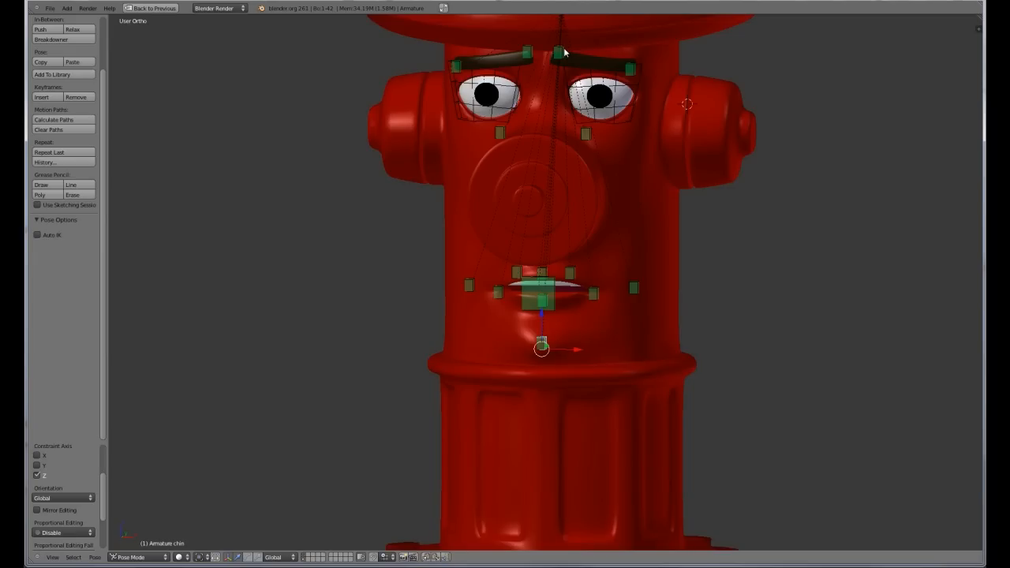
Select all visible facial bones and add their current pose to the pose library as a new pose
key(a)
key(a)
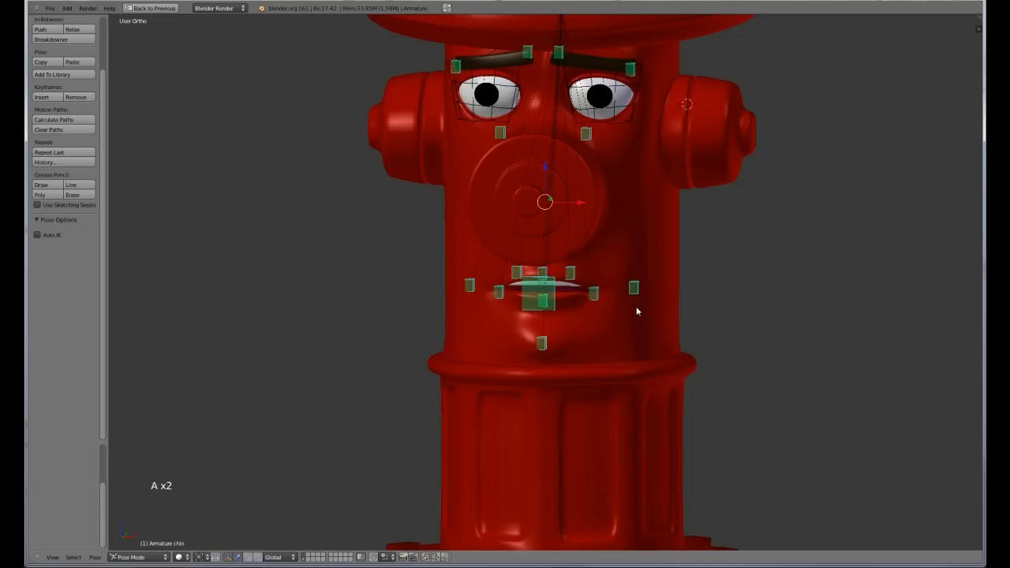
shift+middle_drag(580, 236, 537, 271)
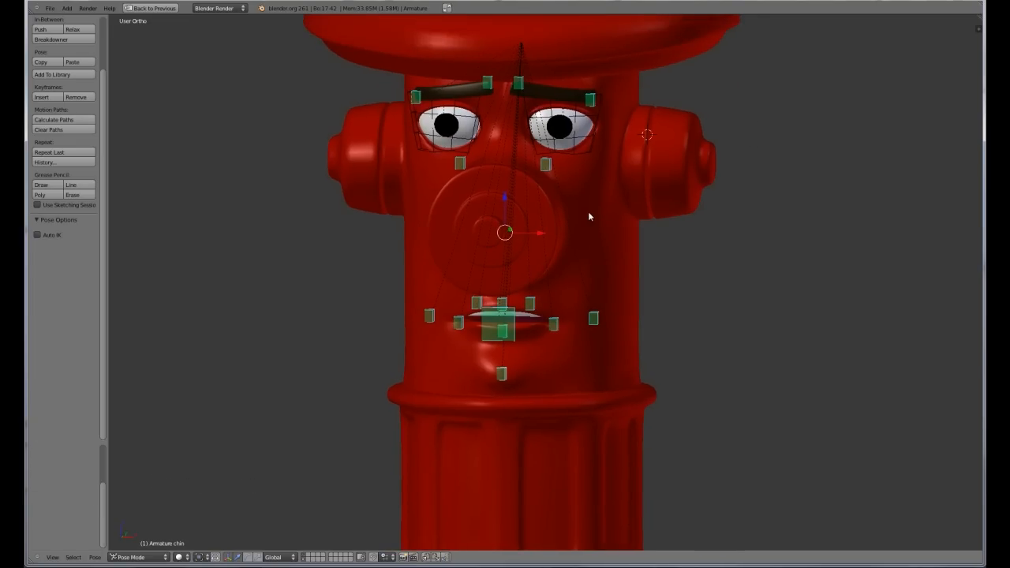
key(shift+l)
key(shift+l)
Name the newly added library pose worried, keeping it on frame 3
key(F6)
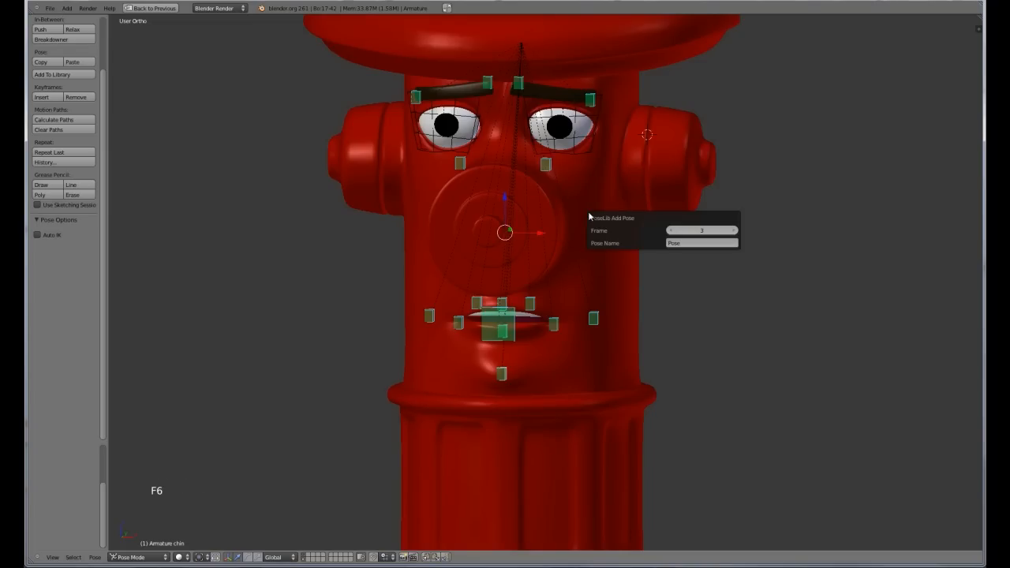
click(714, 242)
text(widried)
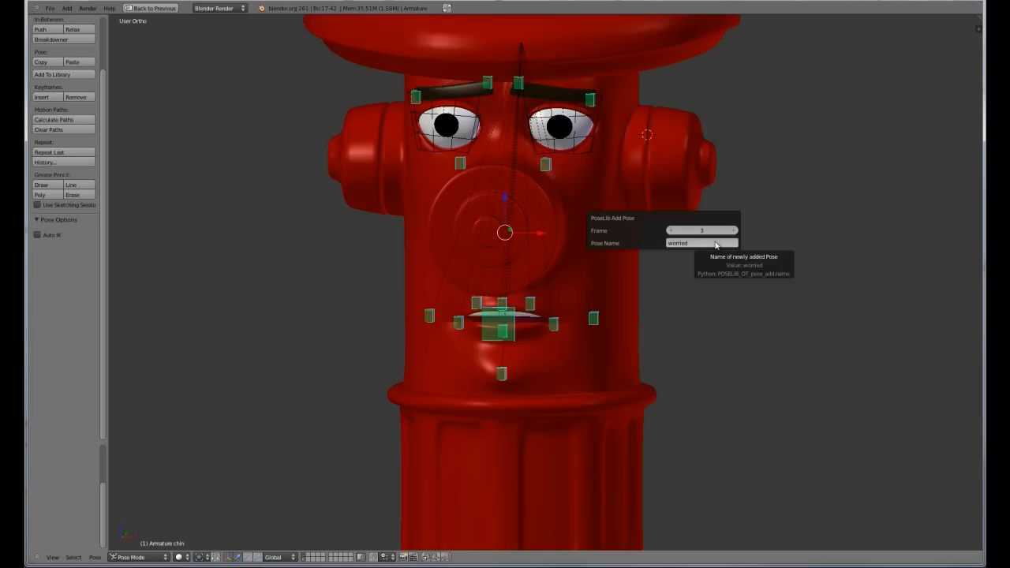
Clear the location of all selected facial bones to return the face to neutral, viewing it from the side
middle_drag(575, 245, 843, 300)
key(alt+g)
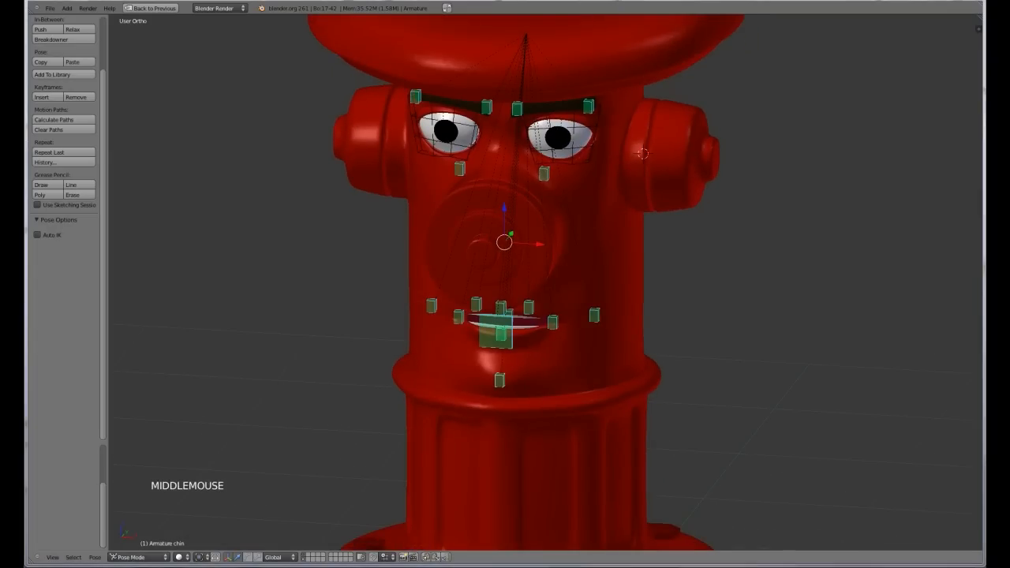
middle_drag(722, 244, 638, 127)
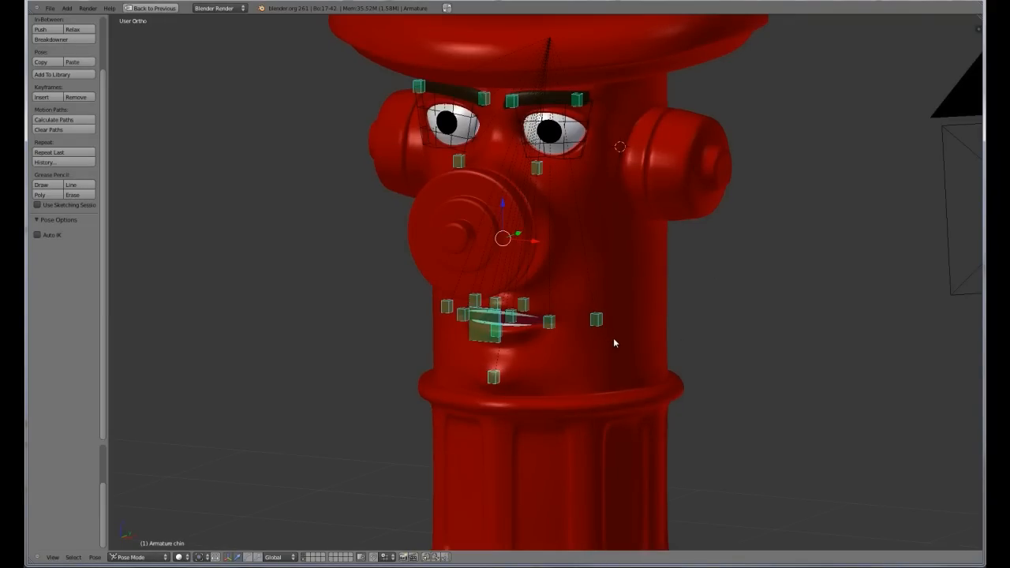
Preview the stored poses worried, Grin and Angry on the face by cycling through the pose library, ending on Angry
key(ctrl+l)
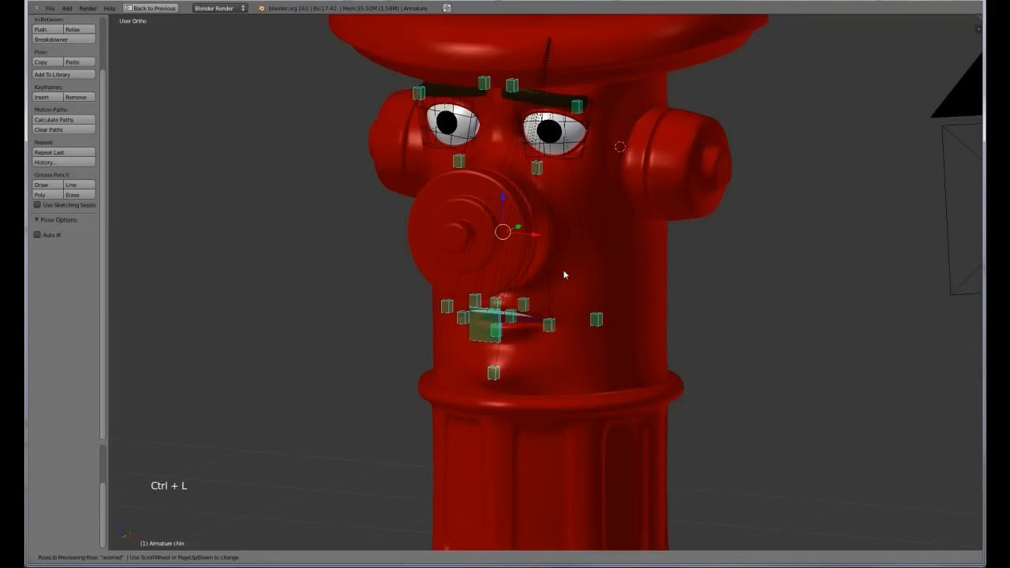
scroll(564, 274, down, 1)
scroll(566, 272, down, 4)
scroll(567, 272, up, 4)
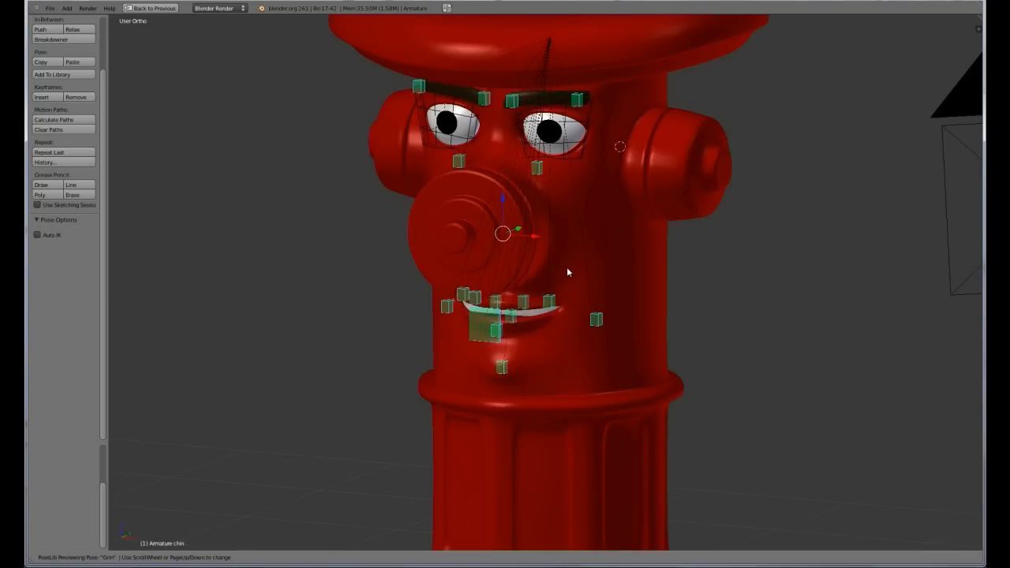
scroll(566, 273, down, 2)
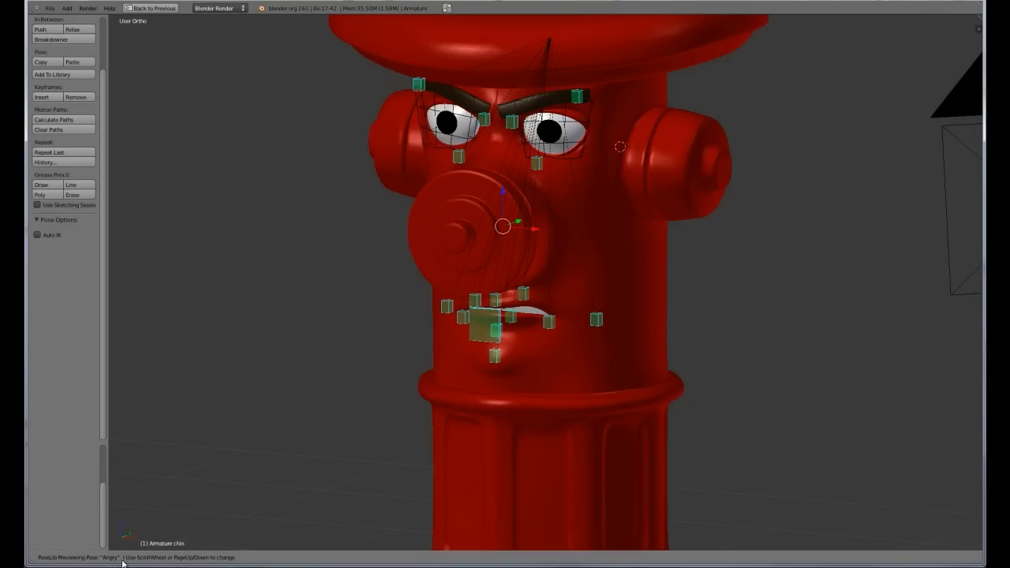
scroll(123, 561, down, 1)
scroll(126, 562, up, 1)
scroll(126, 563, down, 1)
scroll(127, 563, down, 1)
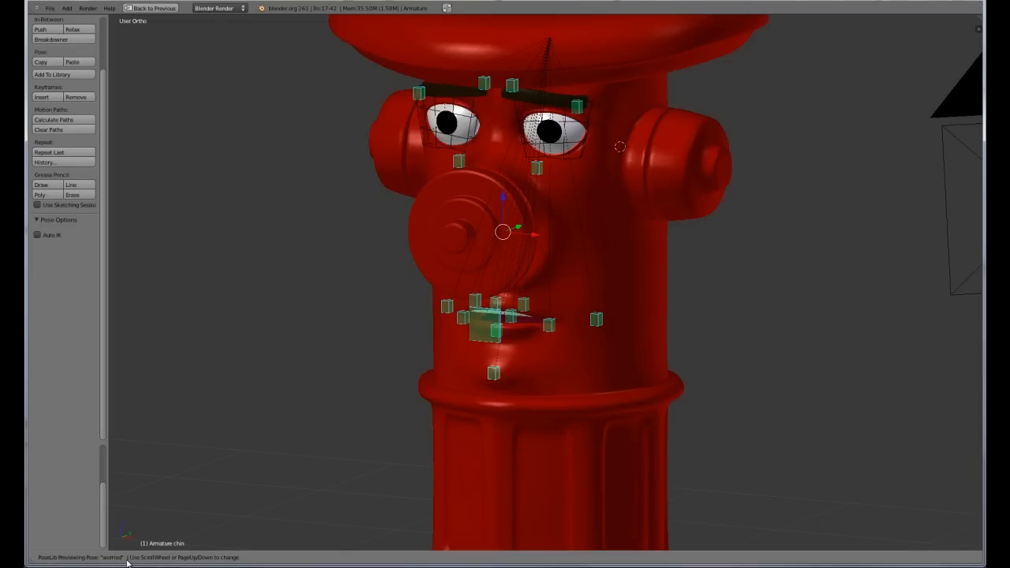
scroll(127, 562, down, 1)
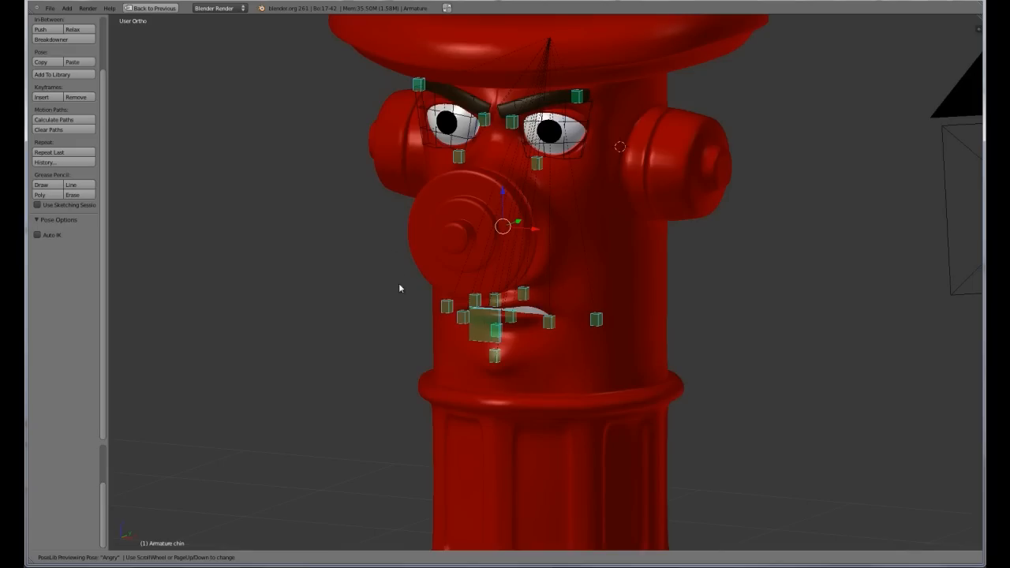
middle_drag(373, 307, 396, 337)
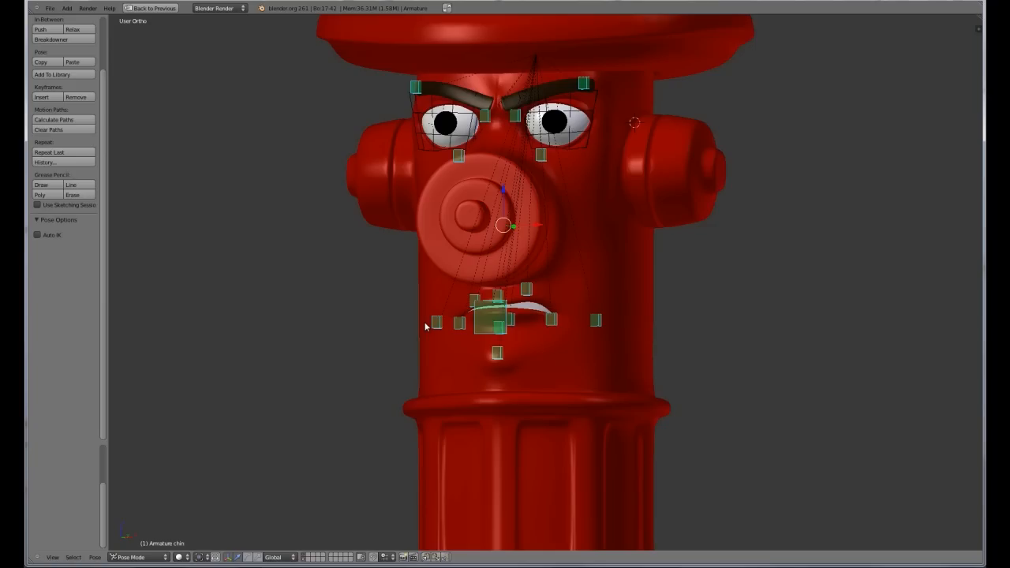
Remove the Angry pose from the pose library, followed by further stored poses
key(alt+l)
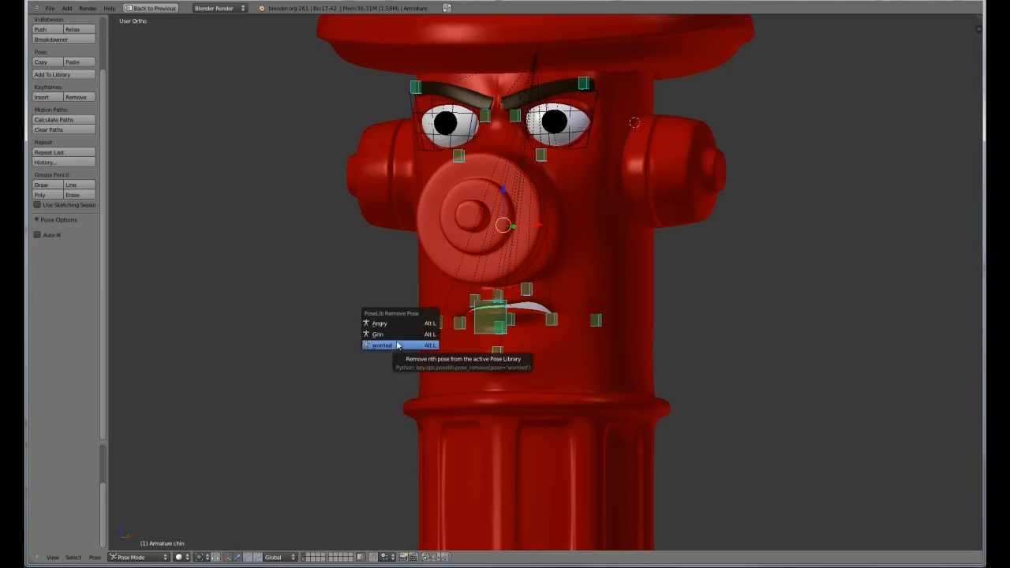
click(392, 325)
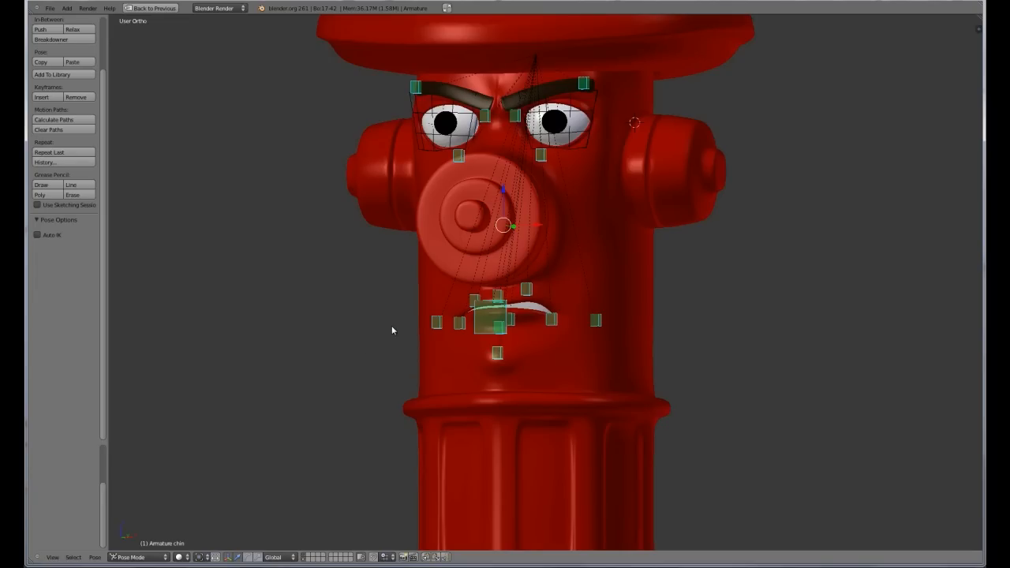
key(alt+l)
key(alt+l)
key(alt+l)
click(410, 394)
key(alt+l)
click(567, 288)
Reset the location of all facial bones to clear the angry expression from the face
key(alt+g)
middle_drag(545, 282, 557, 286)
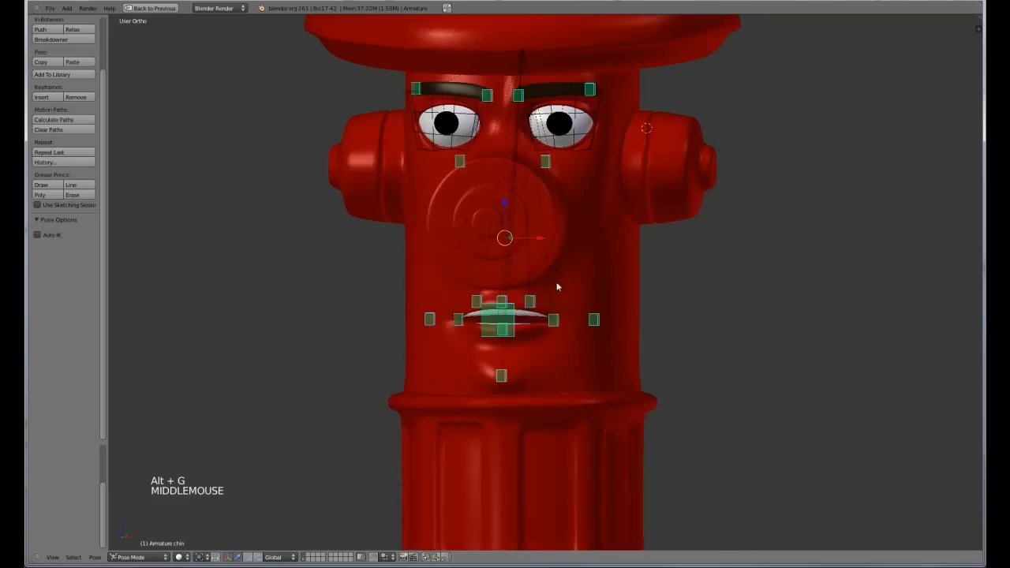